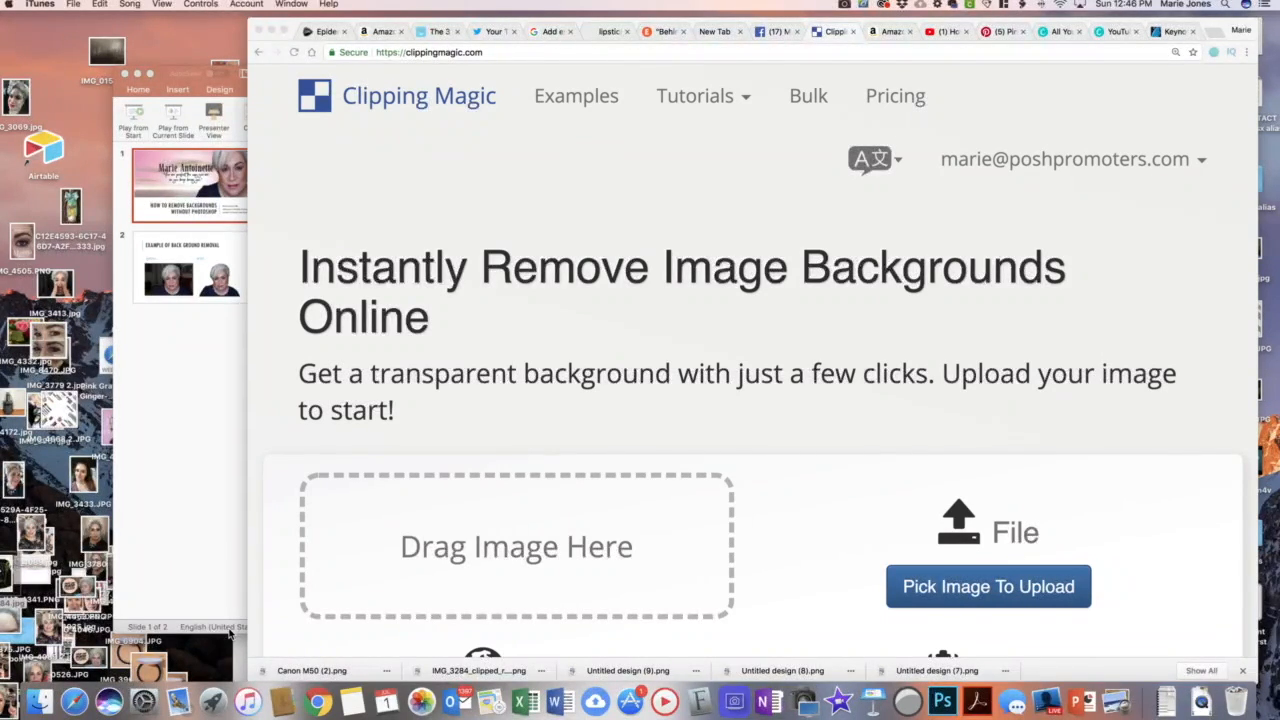
Step: Upload IMG_3284.jpeg for background removal and dismiss the notice about the image having been shrunk
{"action": "scroll", "coordinate": [551, 560], "scroll_direction": "down", "scroll_amount": 3}
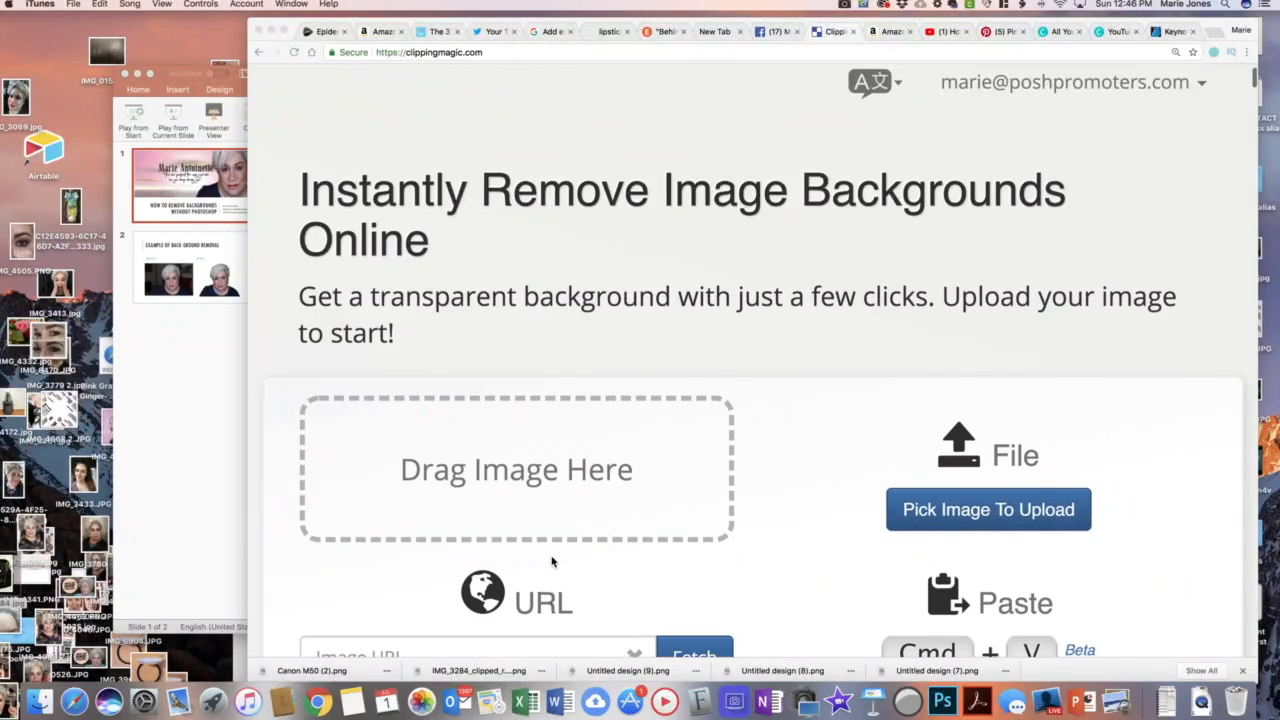
{"action": "left_click_drag", "start_coordinate": [465, 555], "coordinate": [573, 452]}
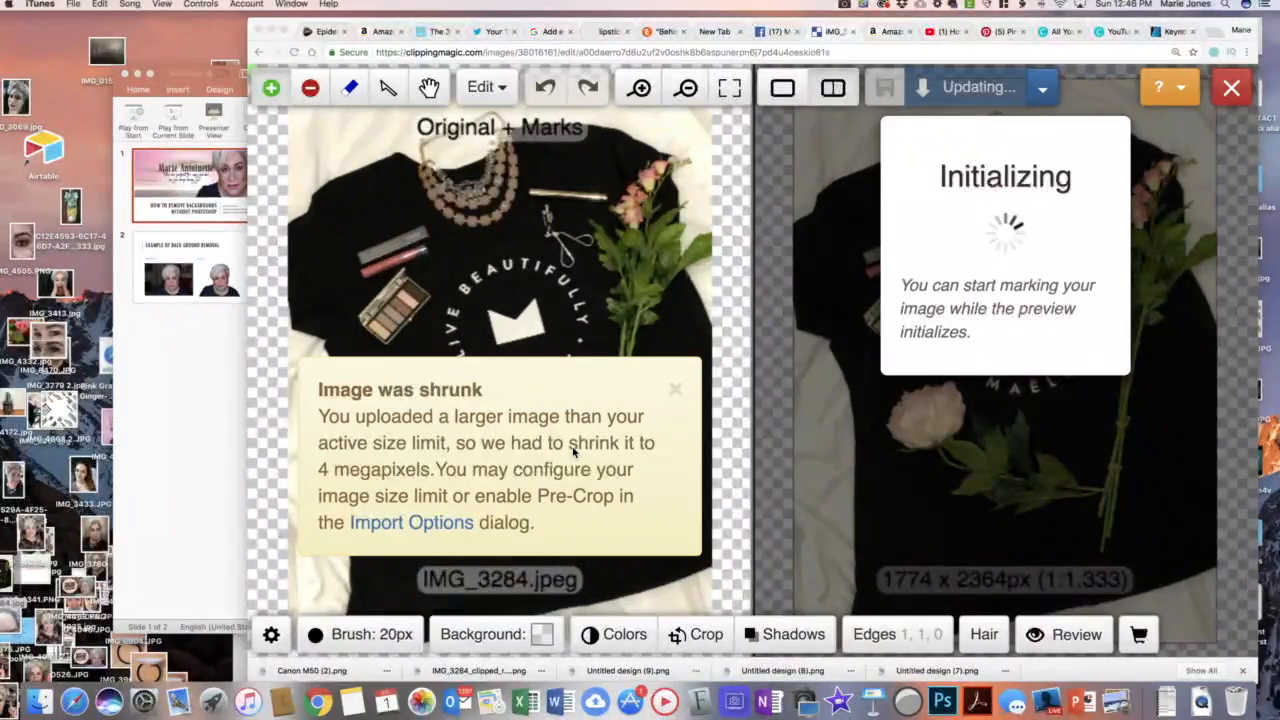
{"action": "left_click", "coordinate": [677, 393]}
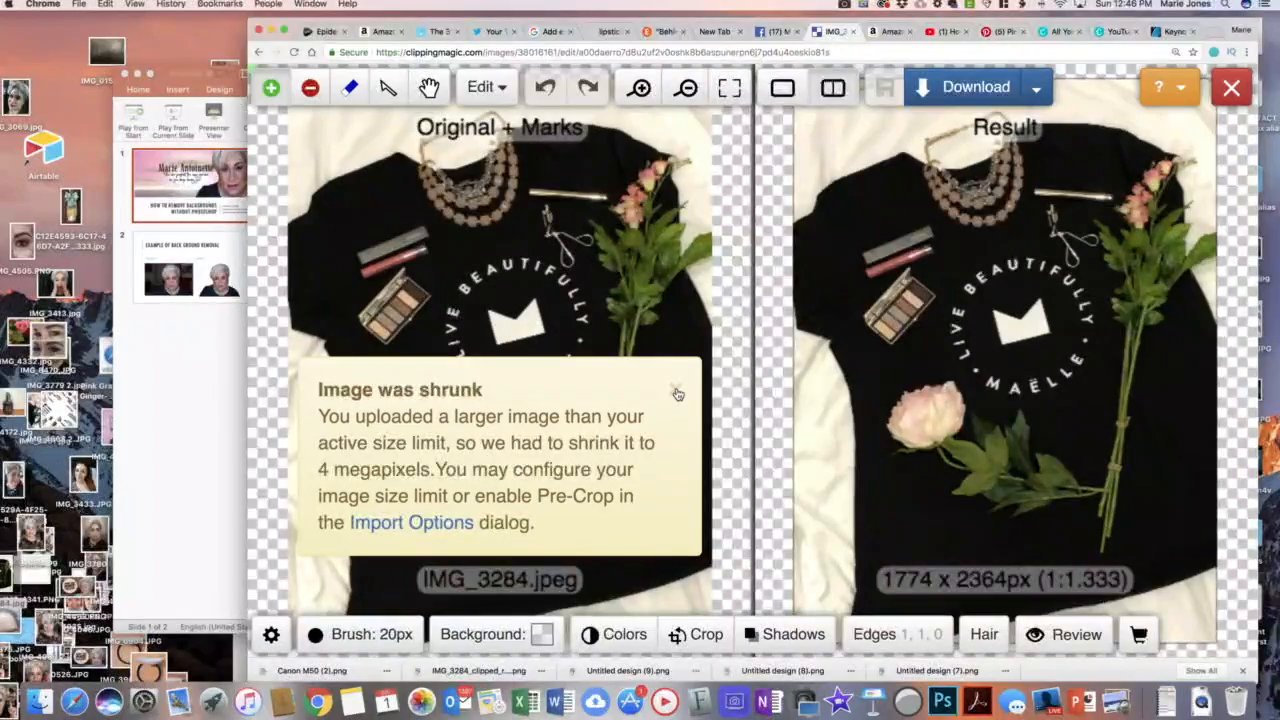
{"action": "left_click", "coordinate": [676, 392]}
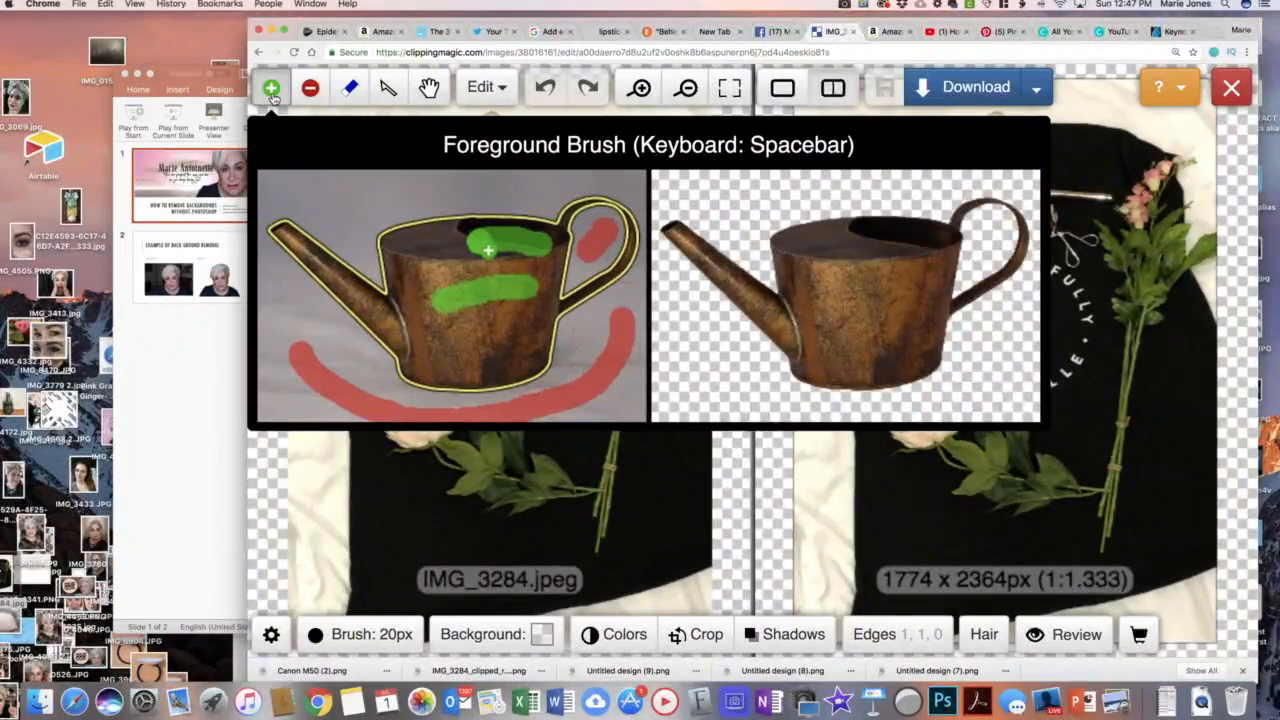
Step: Examine the background brush and eraser tools, the brush size choices and the background colour choices
{"action": "mouse_move", "coordinate": [310, 92]}
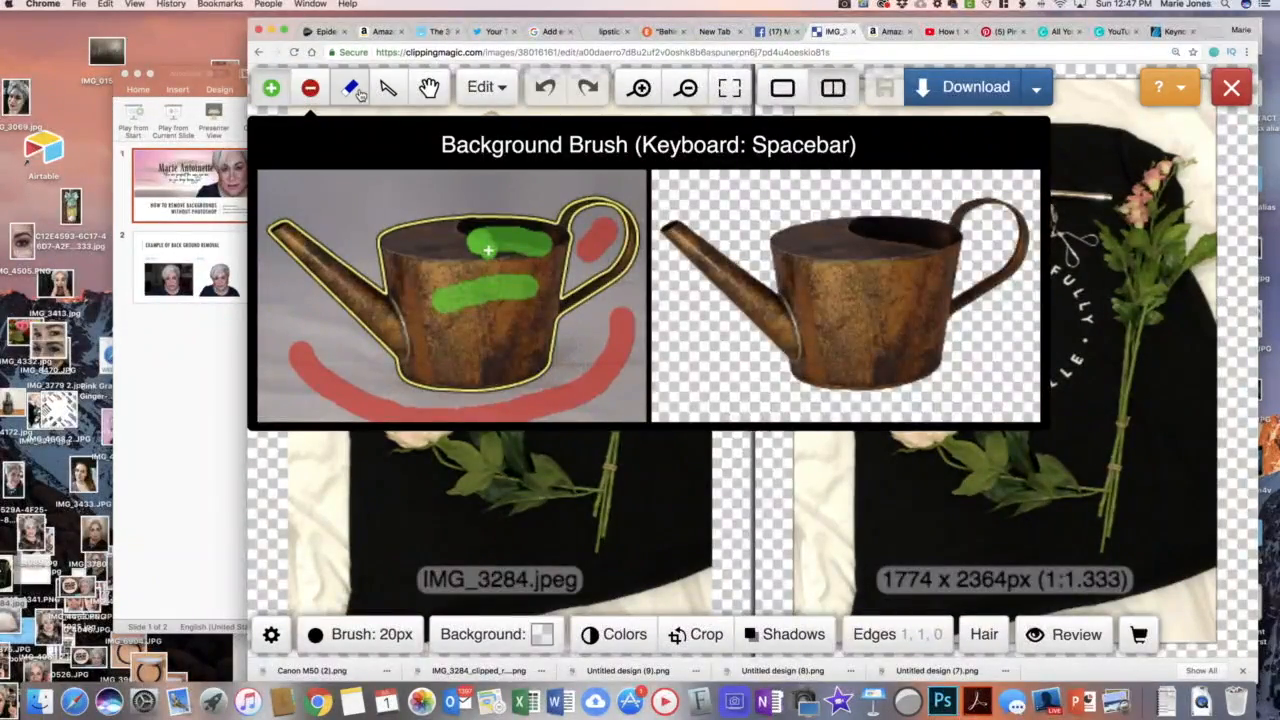
{"action": "mouse_move", "coordinate": [352, 94]}
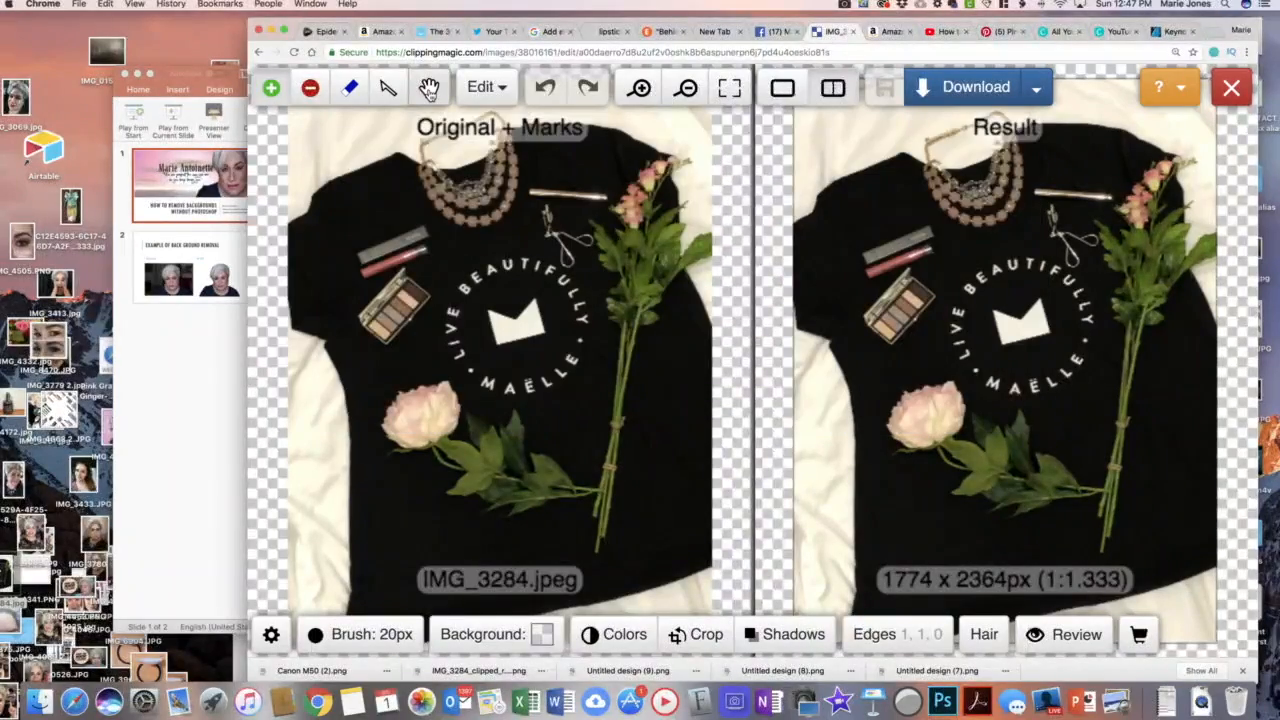
{"action": "left_click", "coordinate": [322, 641]}
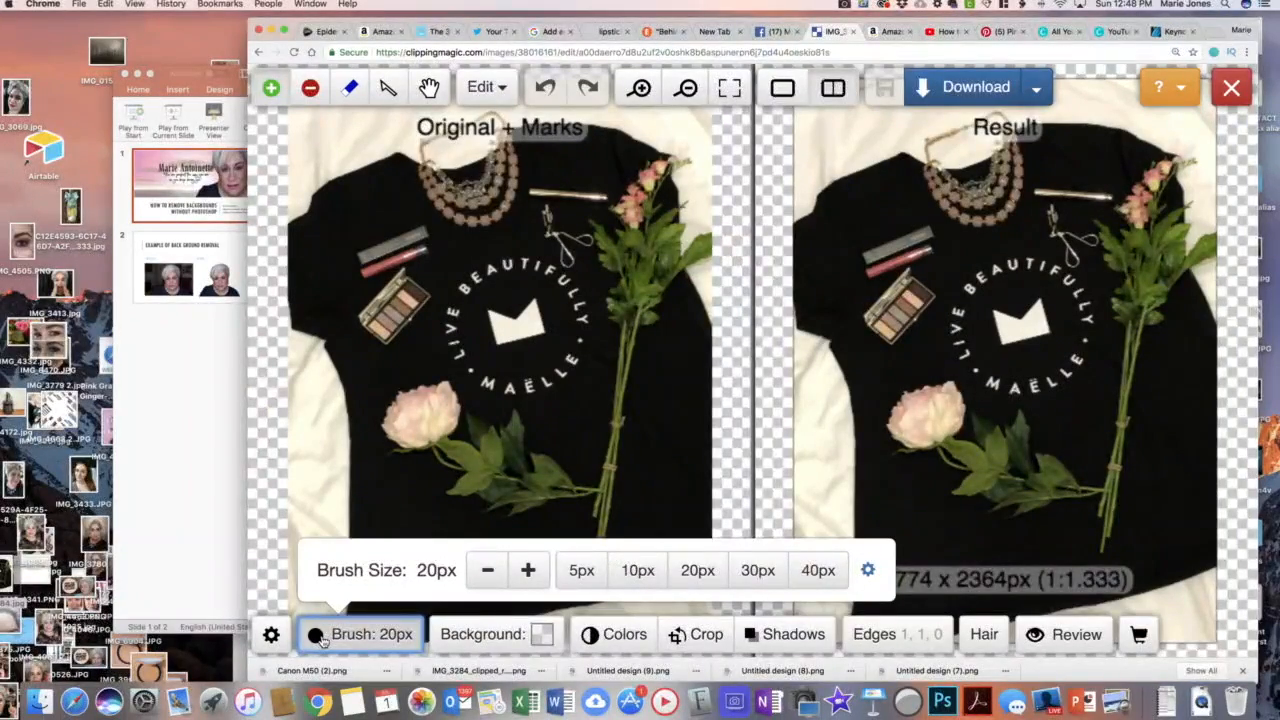
{"action": "left_click", "coordinate": [508, 638]}
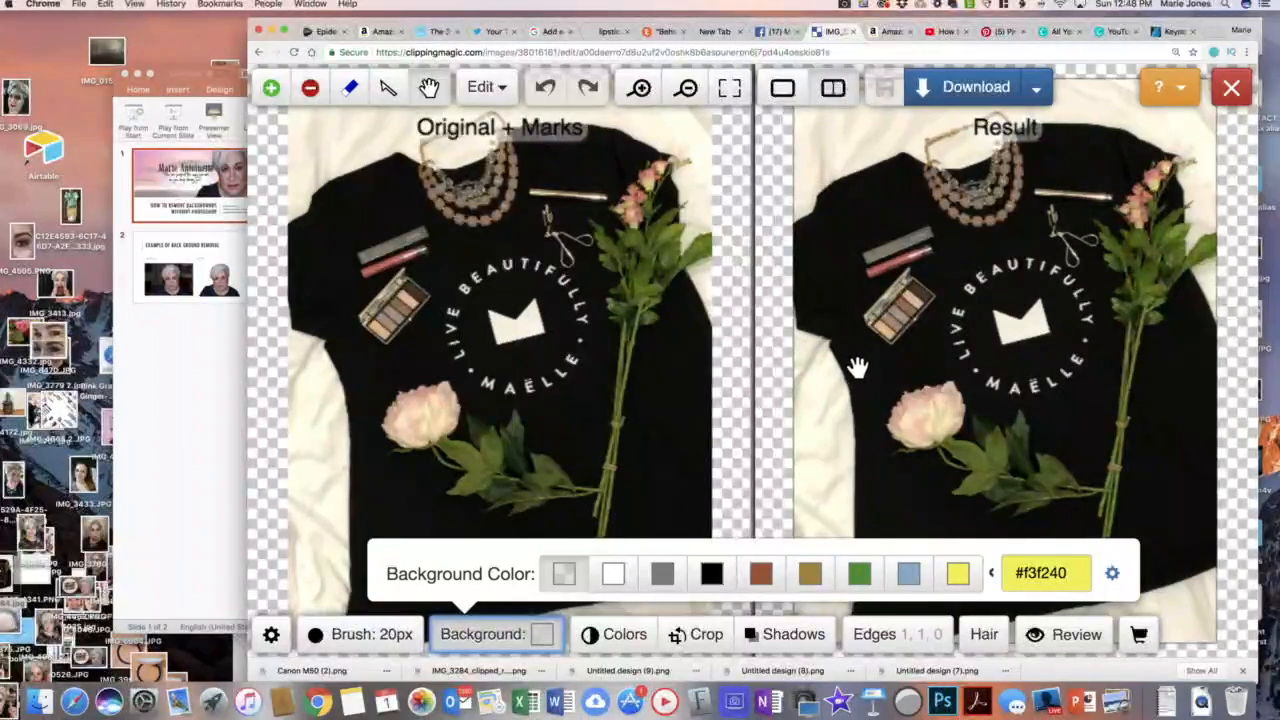
{"action": "left_click", "coordinate": [643, 301]}
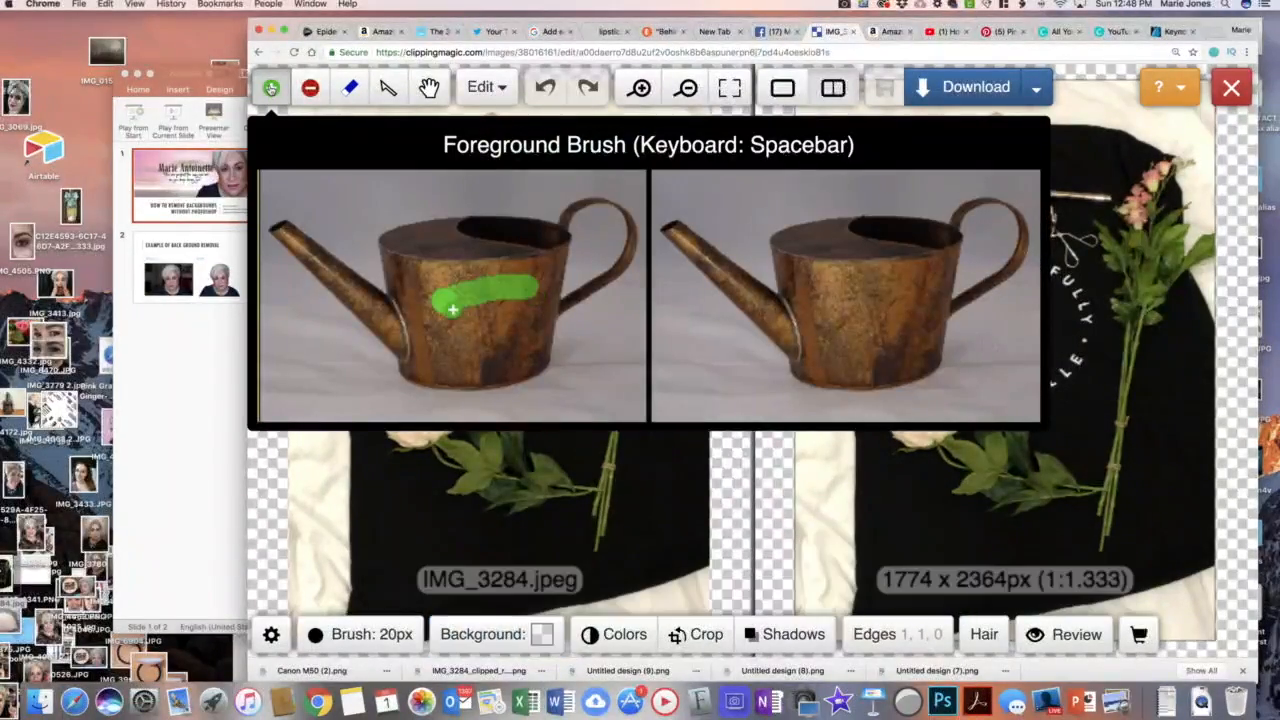
Step: Mark the black shirt as foreground with 20 px strokes along its shoulders, both sides and lower part
{"action": "left_click", "coordinate": [577, 521]}
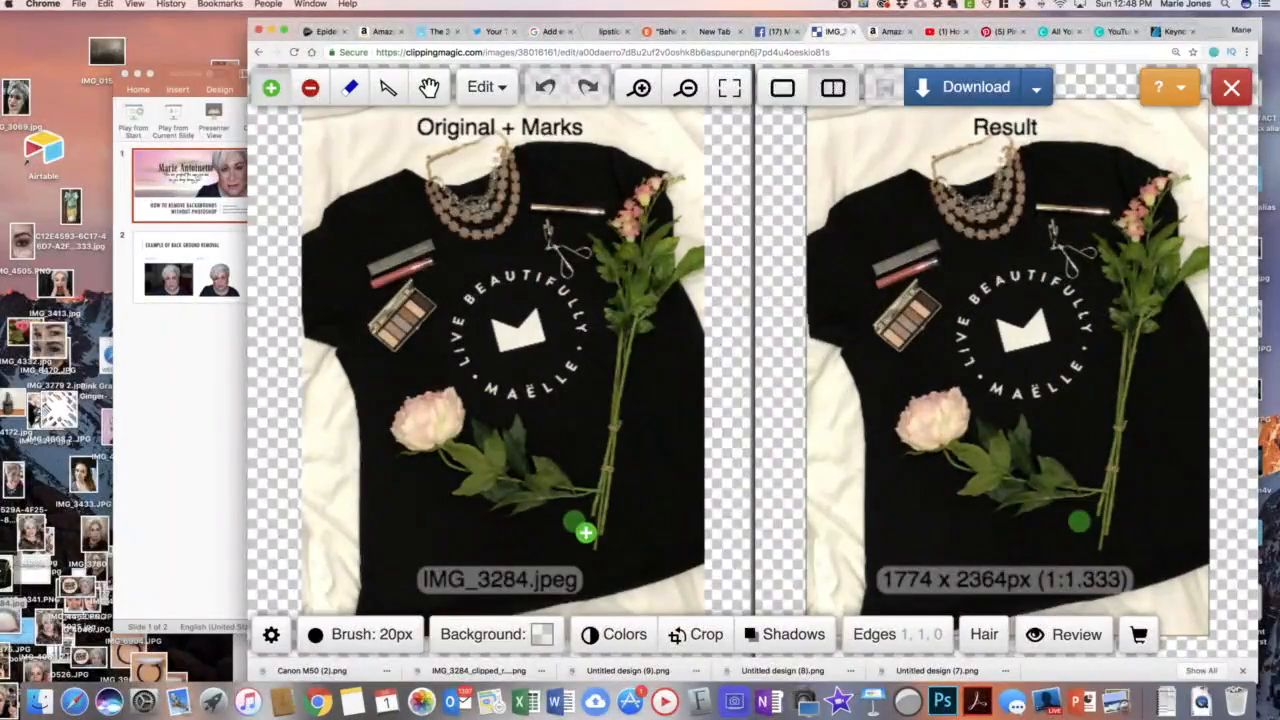
{"action": "left_click_drag", "start_coordinate": [418, 594], "coordinate": [637, 488]}
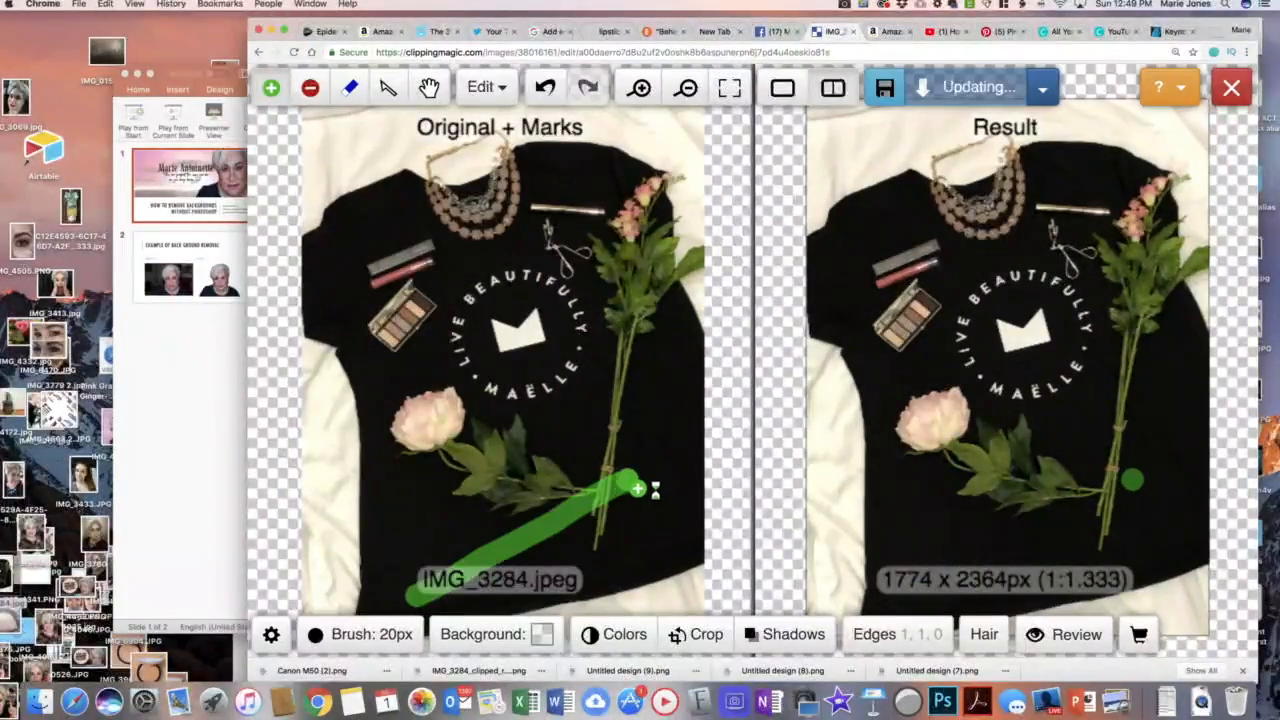
{"action": "mouse_move", "coordinate": [334, 251]}
{"action": "left_mouse_down"}
{"action": "mouse_move", "coordinate": [389, 202]}
{"action": "mouse_move", "coordinate": [482, 208]}
{"action": "mouse_move", "coordinate": [553, 166]}
{"action": "mouse_move", "coordinate": [618, 183]}
{"action": "mouse_move", "coordinate": [638, 206]}
{"action": "mouse_move", "coordinate": [661, 311]}
{"action": "mouse_move", "coordinate": [693, 376]}
{"action": "mouse_move", "coordinate": [680, 489]}
{"action": "mouse_move", "coordinate": [655, 506]}
{"action": "left_mouse_up"}
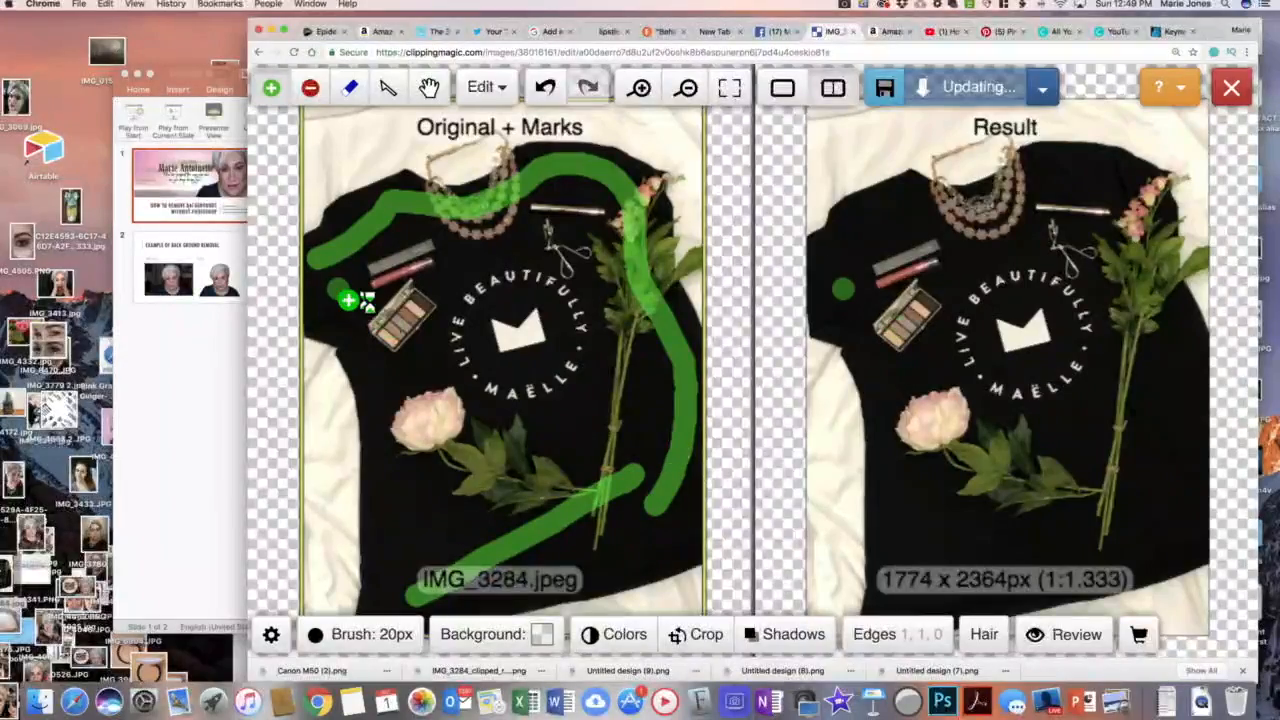
{"action": "mouse_move", "coordinate": [322, 288]}
{"action": "left_mouse_down"}
{"action": "mouse_move", "coordinate": [388, 393]}
{"action": "mouse_move", "coordinate": [428, 542]}
{"action": "left_mouse_up"}
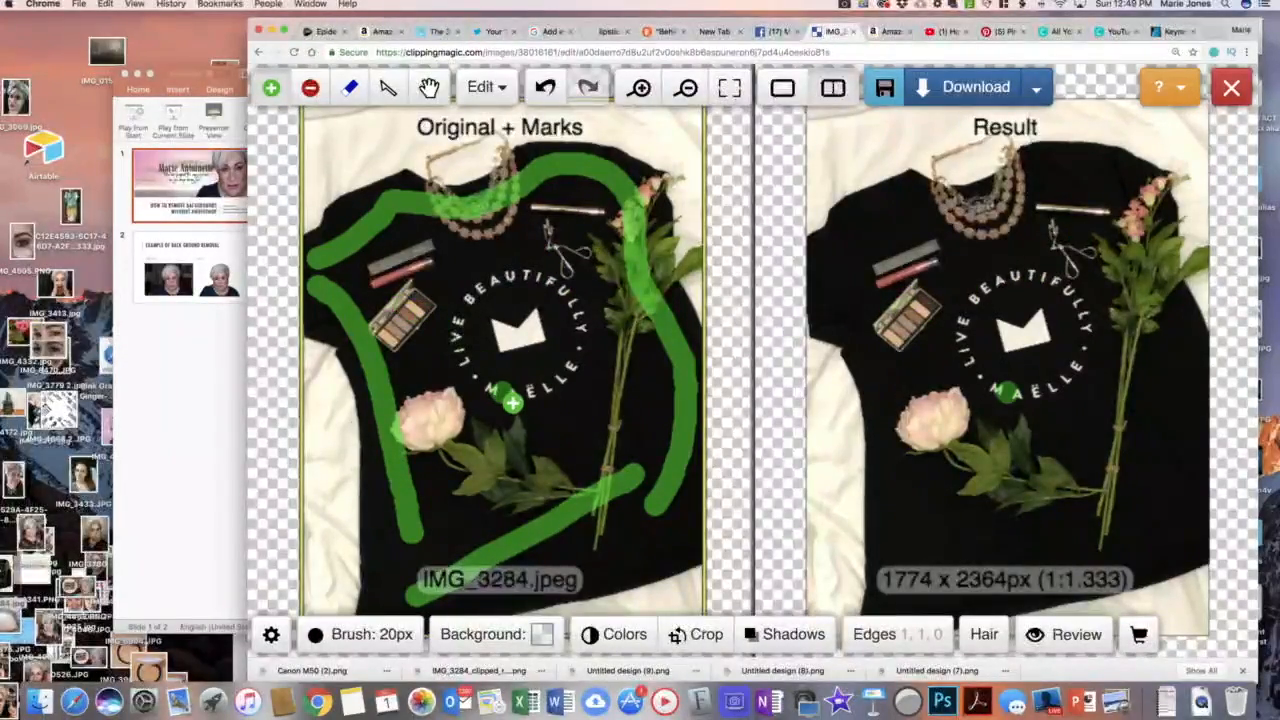
Step: Try a background stroke across the white sheet and necklace chain at the shirt's neckline, and undo it
{"action": "scroll", "coordinate": [512, 402], "scroll_direction": "up", "scroll_amount": 5}
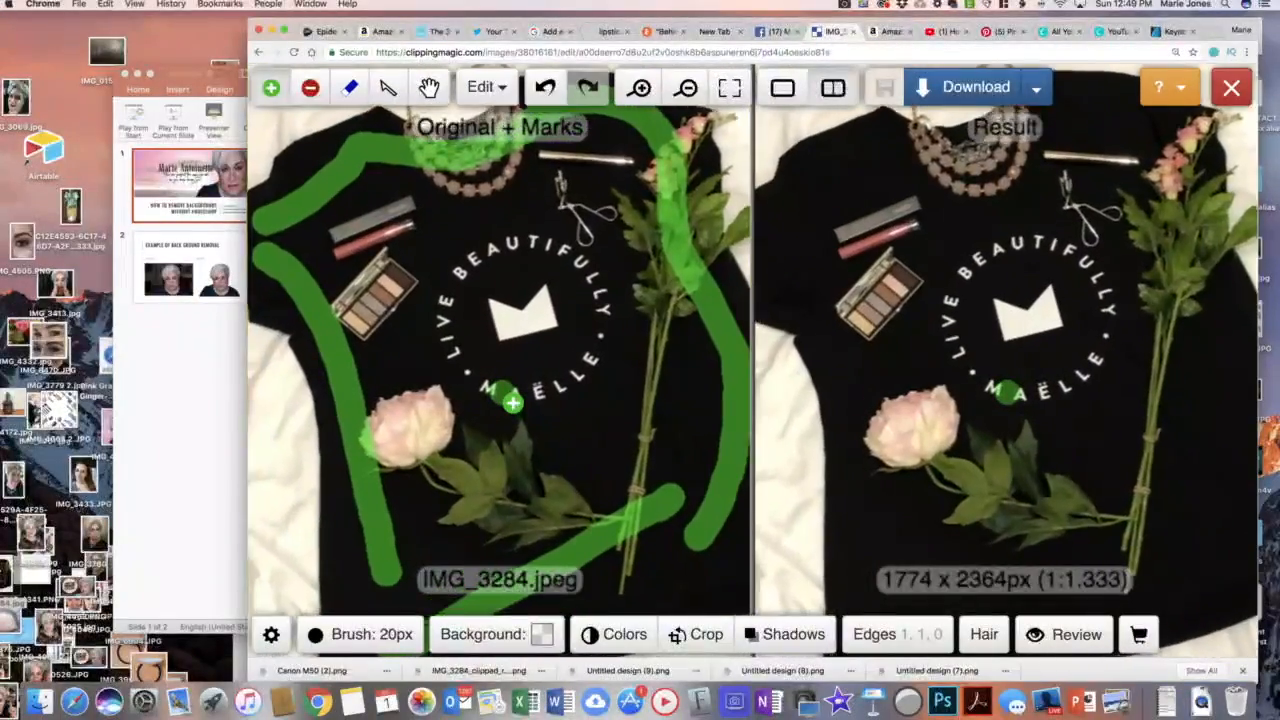
{"action": "scroll", "coordinate": [512, 402], "scroll_direction": "up", "scroll_amount": 6}
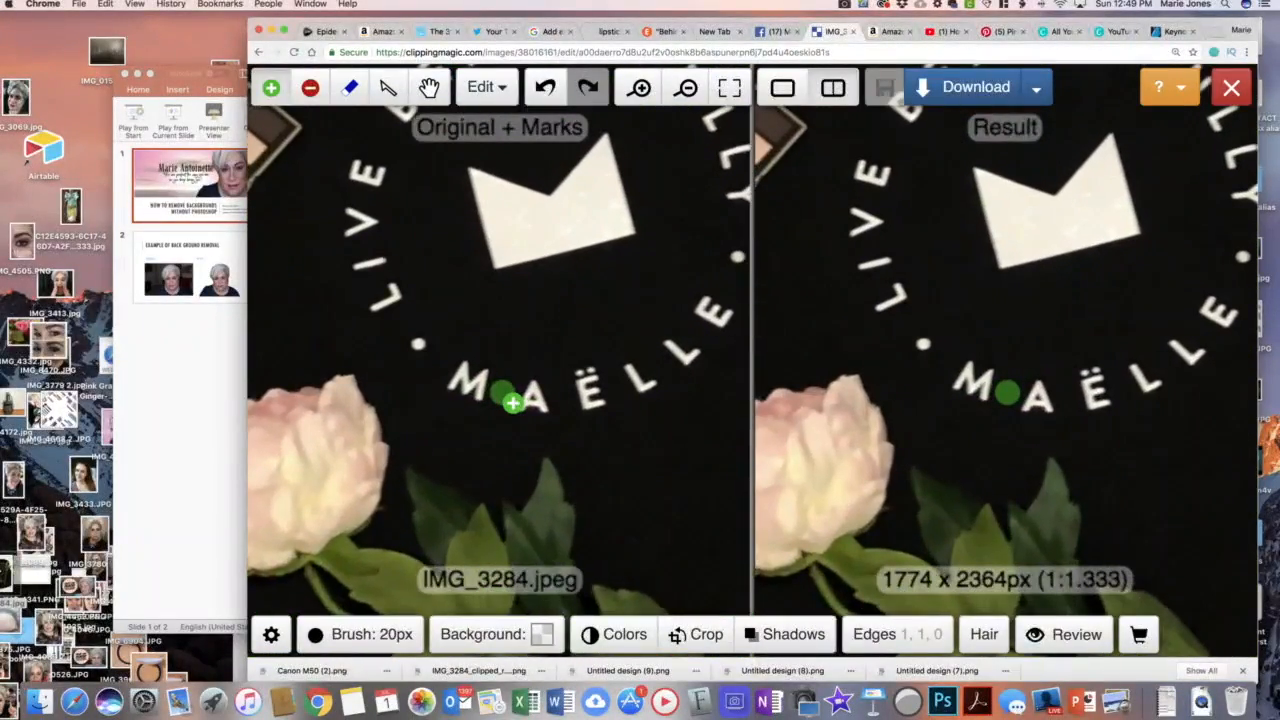
{"action": "scroll", "coordinate": [512, 402], "scroll_direction": "up", "scroll_amount": 1}
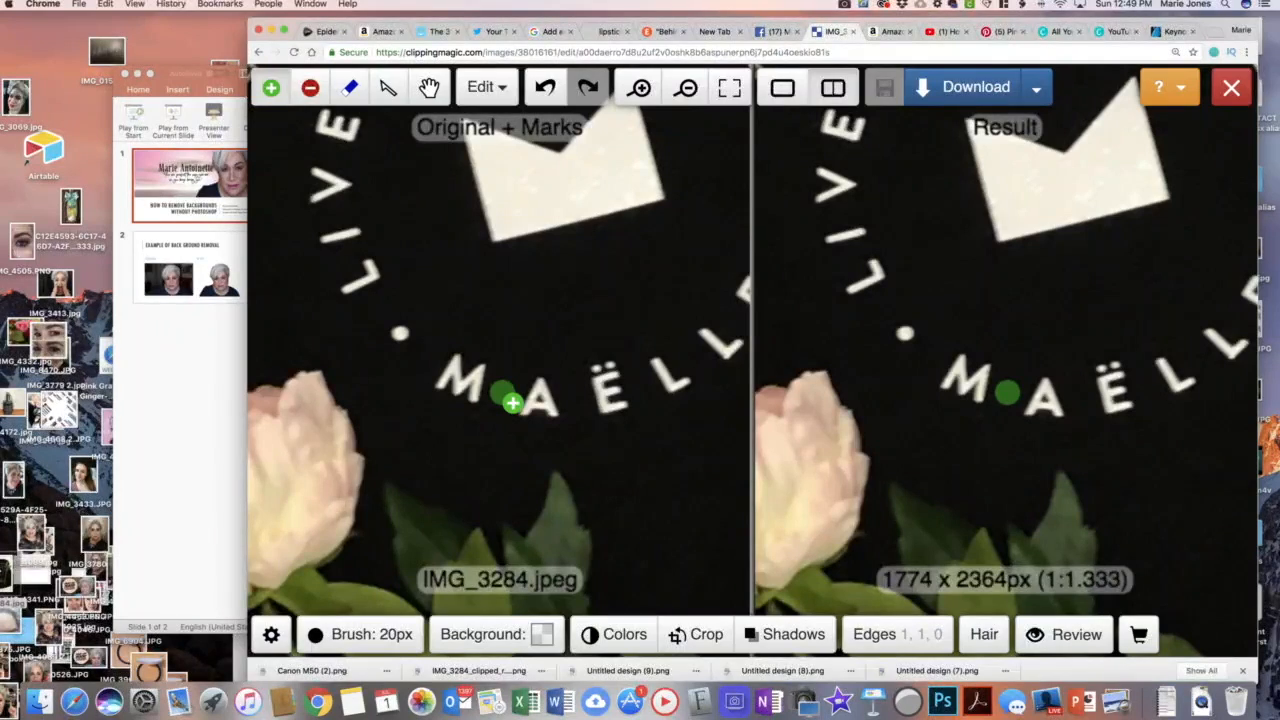
{"action": "left_click", "coordinate": [429, 89]}
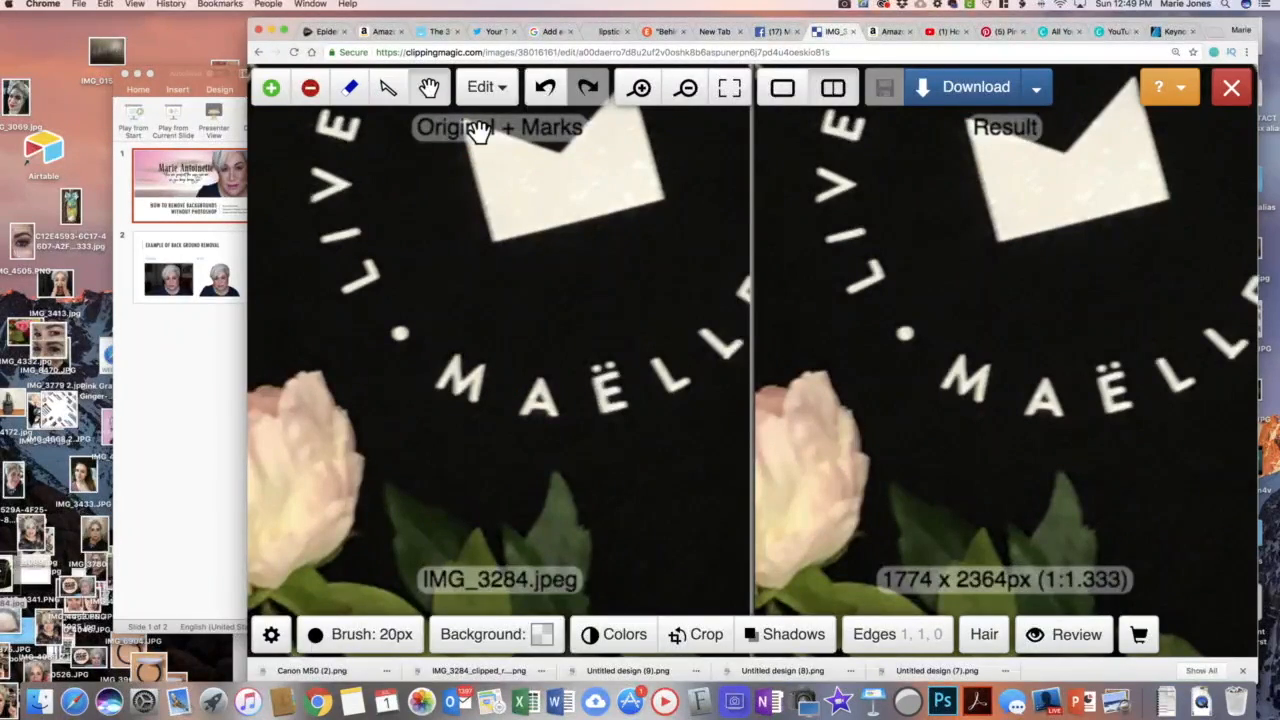
{"action": "left_click_drag", "start_coordinate": [490, 197], "coordinate": [498, 497]}
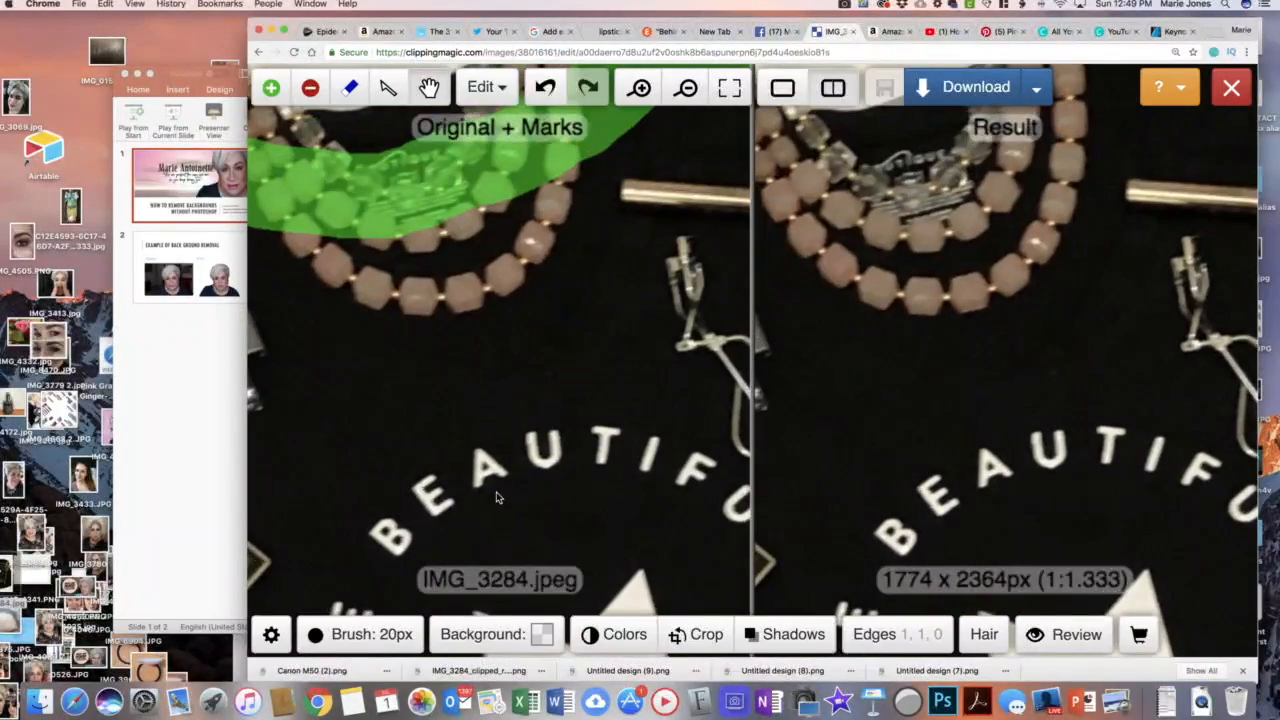
{"action": "left_click_drag", "start_coordinate": [463, 191], "coordinate": [550, 541]}
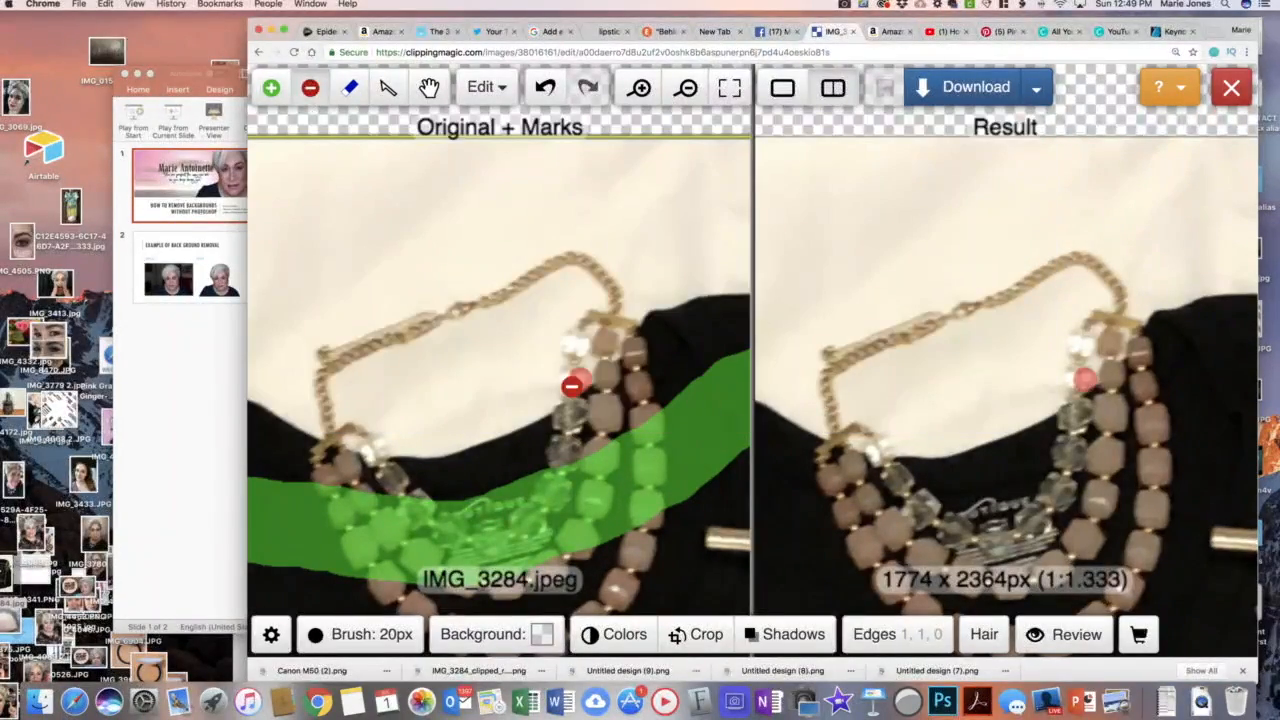
{"action": "left_click_drag", "start_coordinate": [284, 261], "coordinate": [602, 311]}
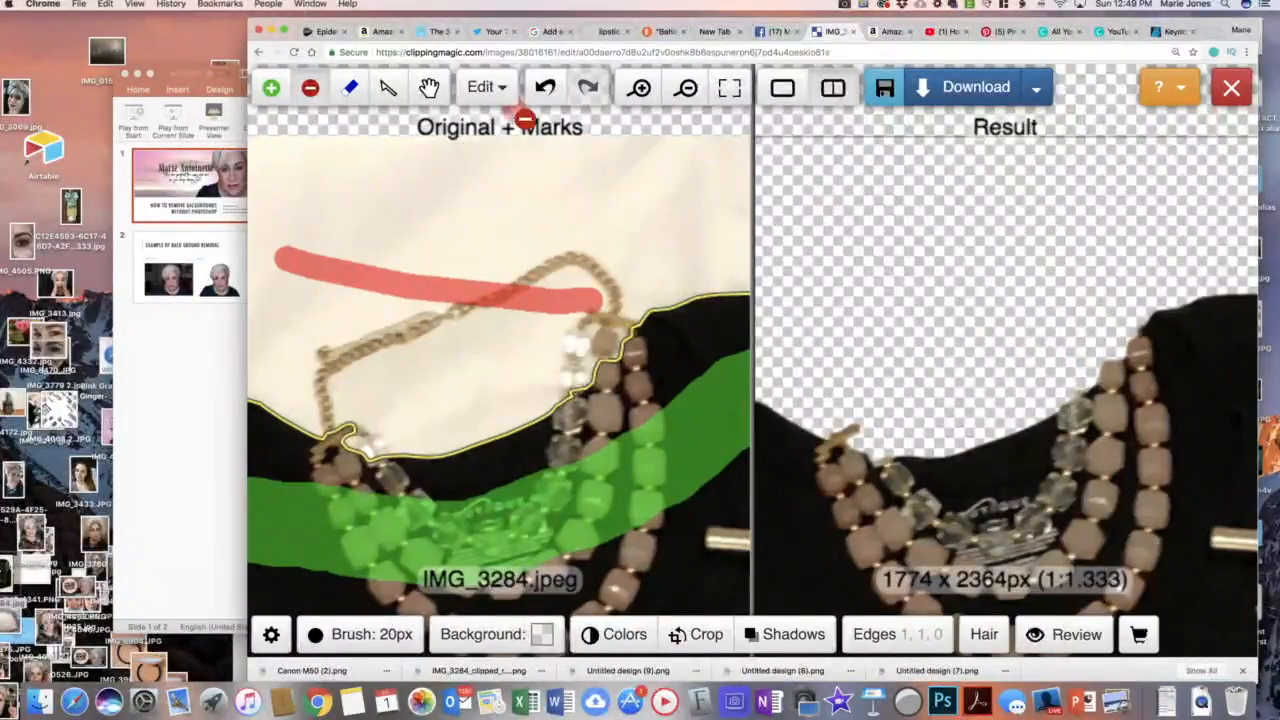
{"action": "left_click", "coordinate": [543, 88]}
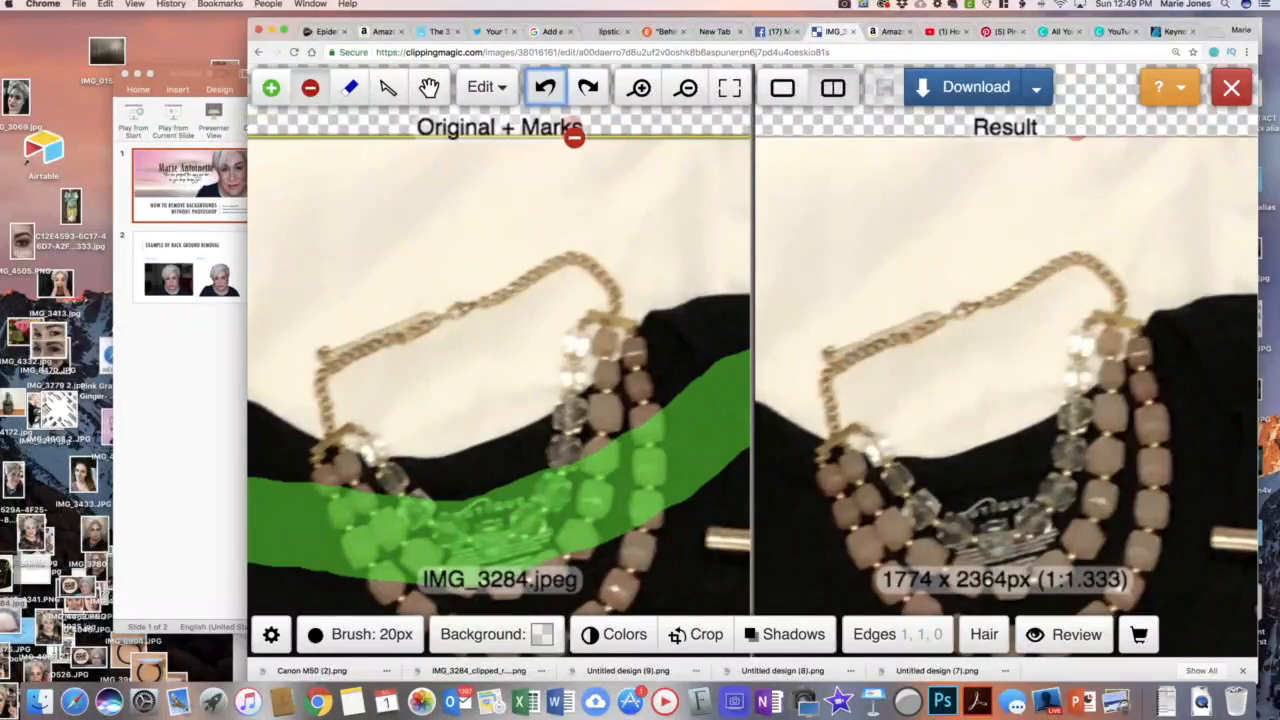
Step: Set the foreground brush to 5 px and trace the necklace's gold chain as foreground
{"action": "left_click", "coordinate": [271, 88]}
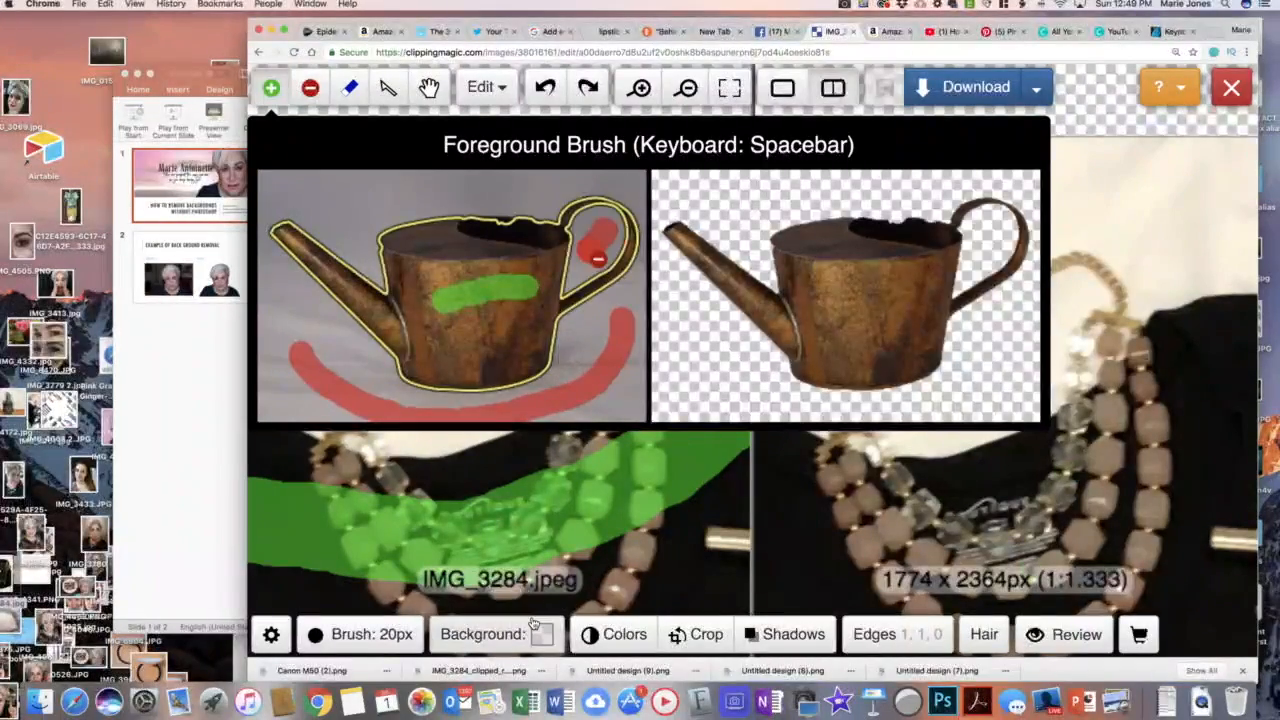
{"action": "left_click", "coordinate": [373, 637]}
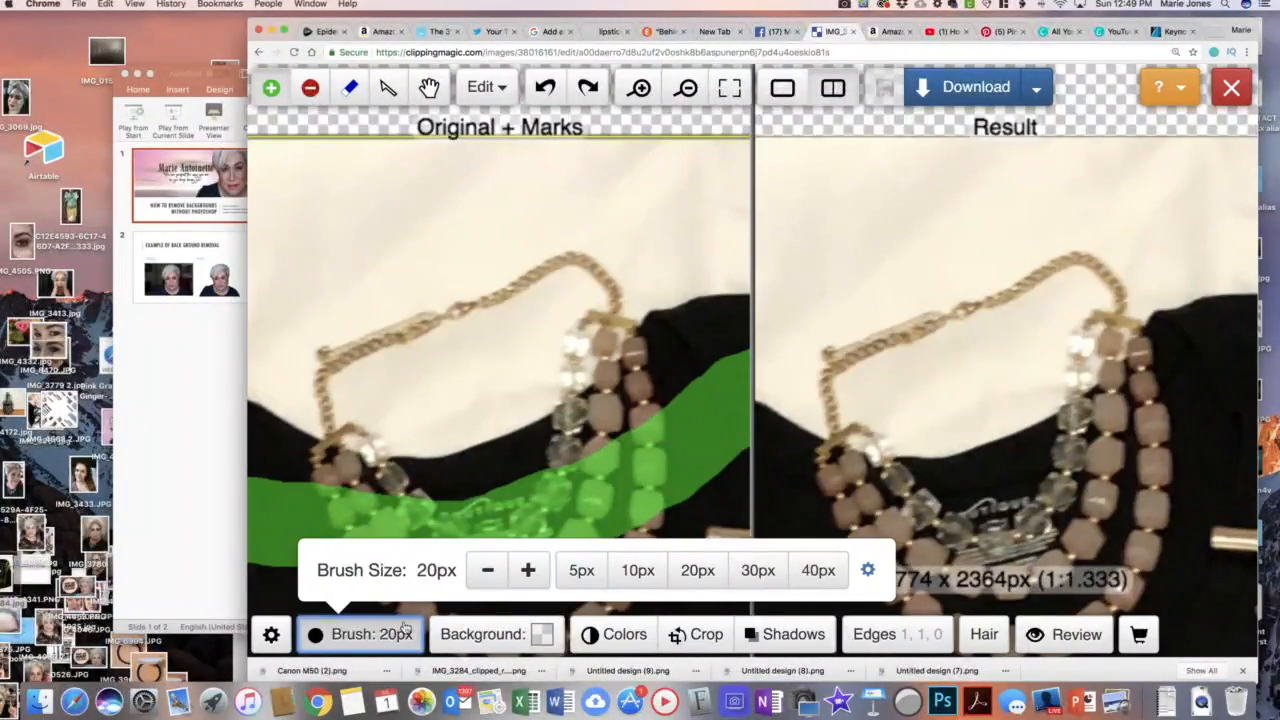
{"action": "left_click", "coordinate": [582, 570]}
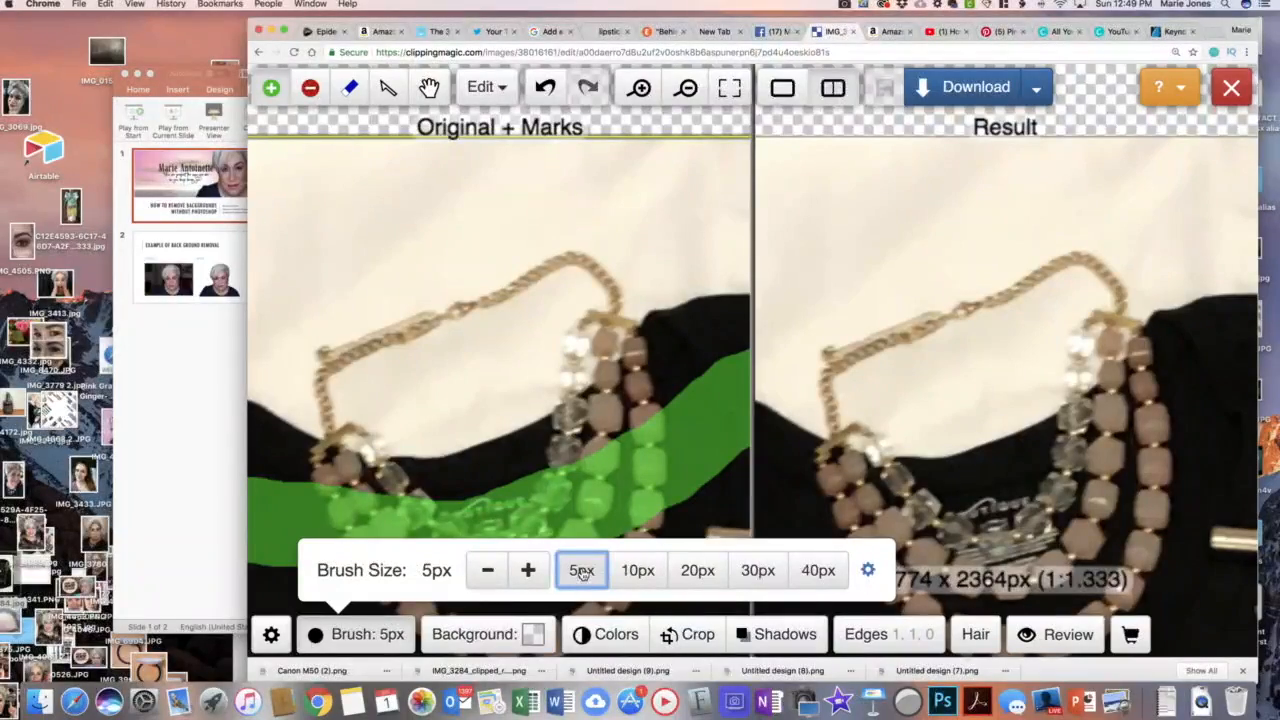
{"action": "left_click", "coordinate": [622, 308]}
{"action": "mouse_move", "coordinate": [623, 305]}
{"action": "left_mouse_down"}
{"action": "mouse_move", "coordinate": [599, 272]}
{"action": "mouse_move", "coordinate": [560, 271]}
{"action": "mouse_move", "coordinate": [418, 322]}
{"action": "mouse_move", "coordinate": [332, 389]}
{"action": "left_mouse_up"}
{"action": "left_click", "coordinate": [331, 403]}
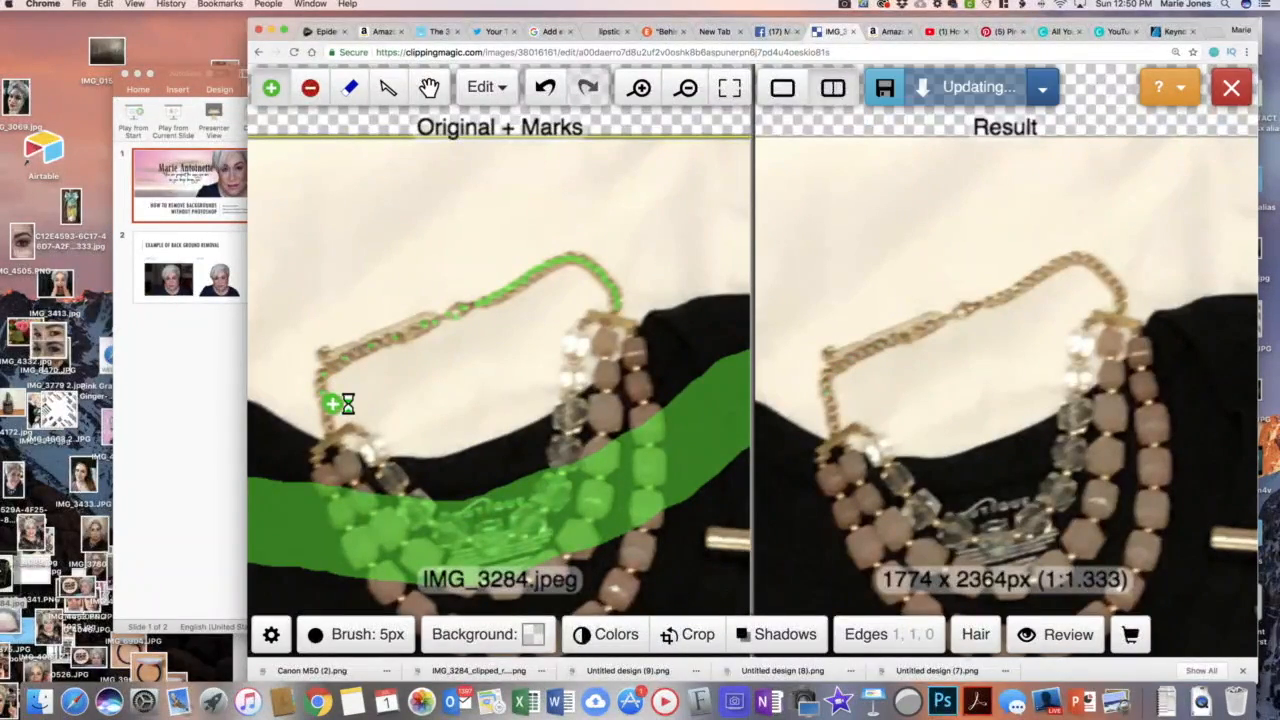
Step: Mark the gold connector and clear beads at the necklace's left end as foreground
{"action": "left_click", "coordinate": [330, 458]}
{"action": "left_click_drag", "start_coordinate": [336, 455], "coordinate": [347, 446]}
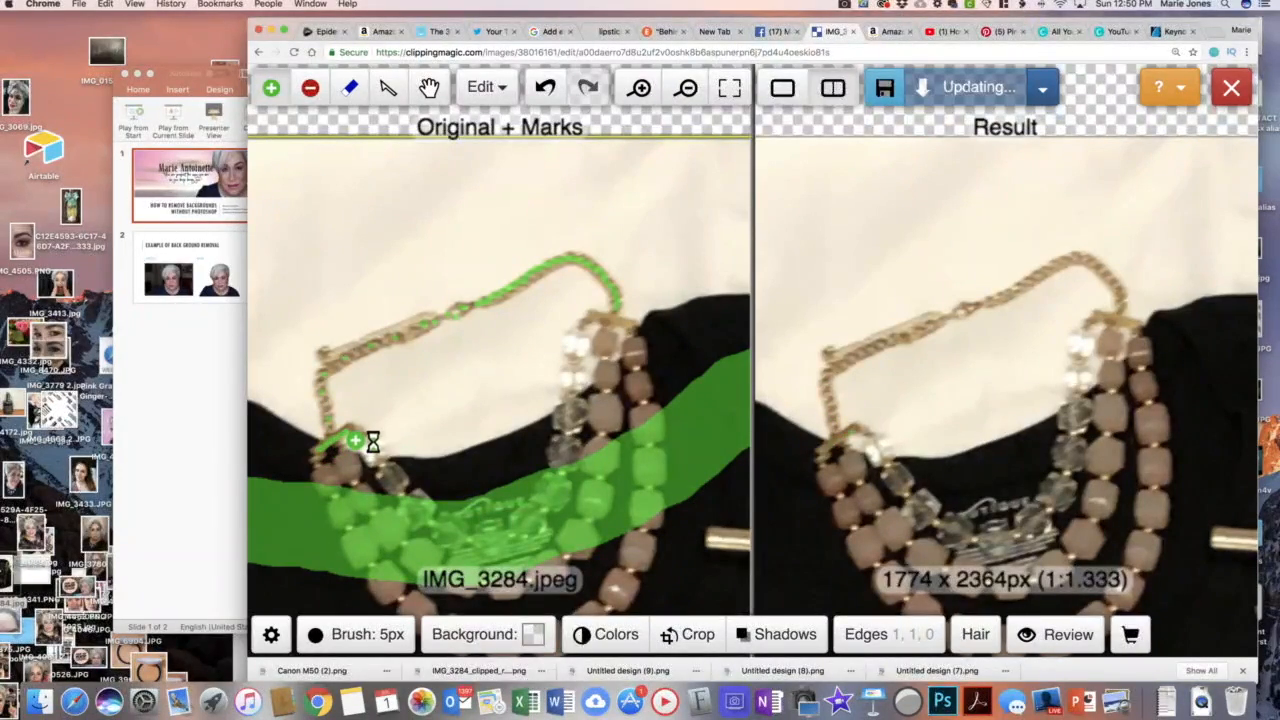
{"action": "left_click", "coordinate": [329, 473]}
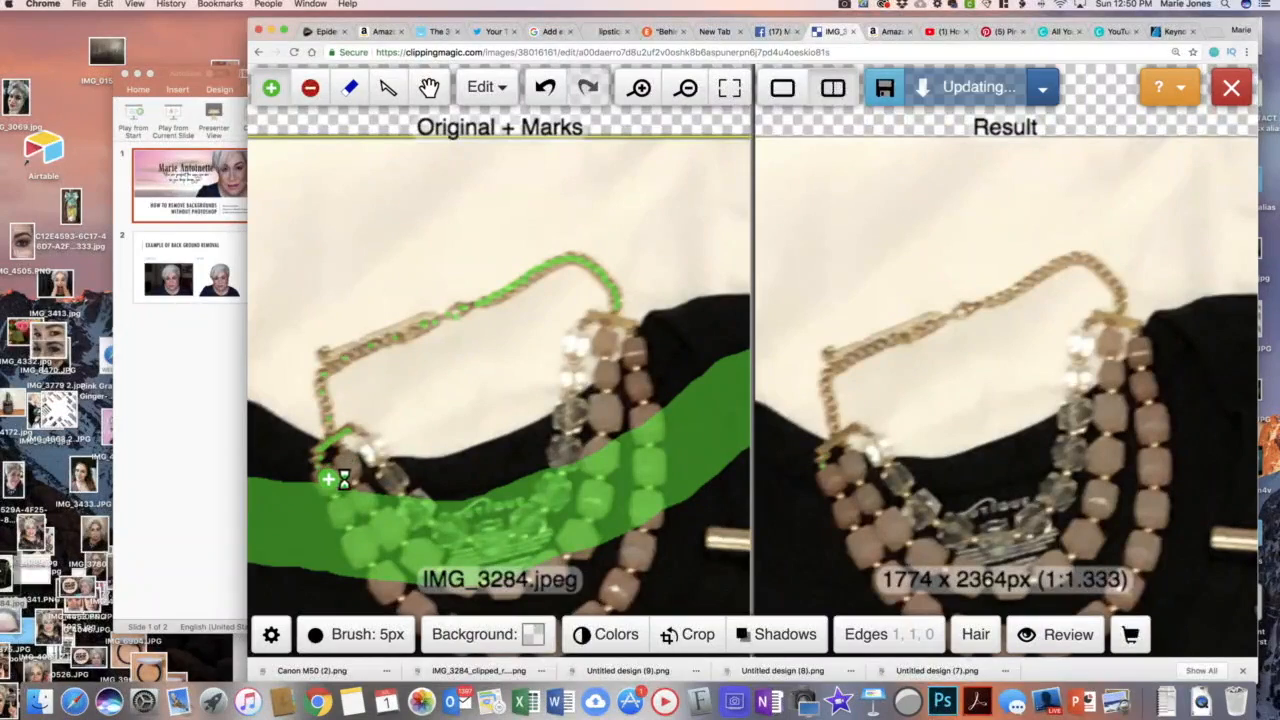
{"action": "left_click_drag", "start_coordinate": [328, 479], "coordinate": [332, 491]}
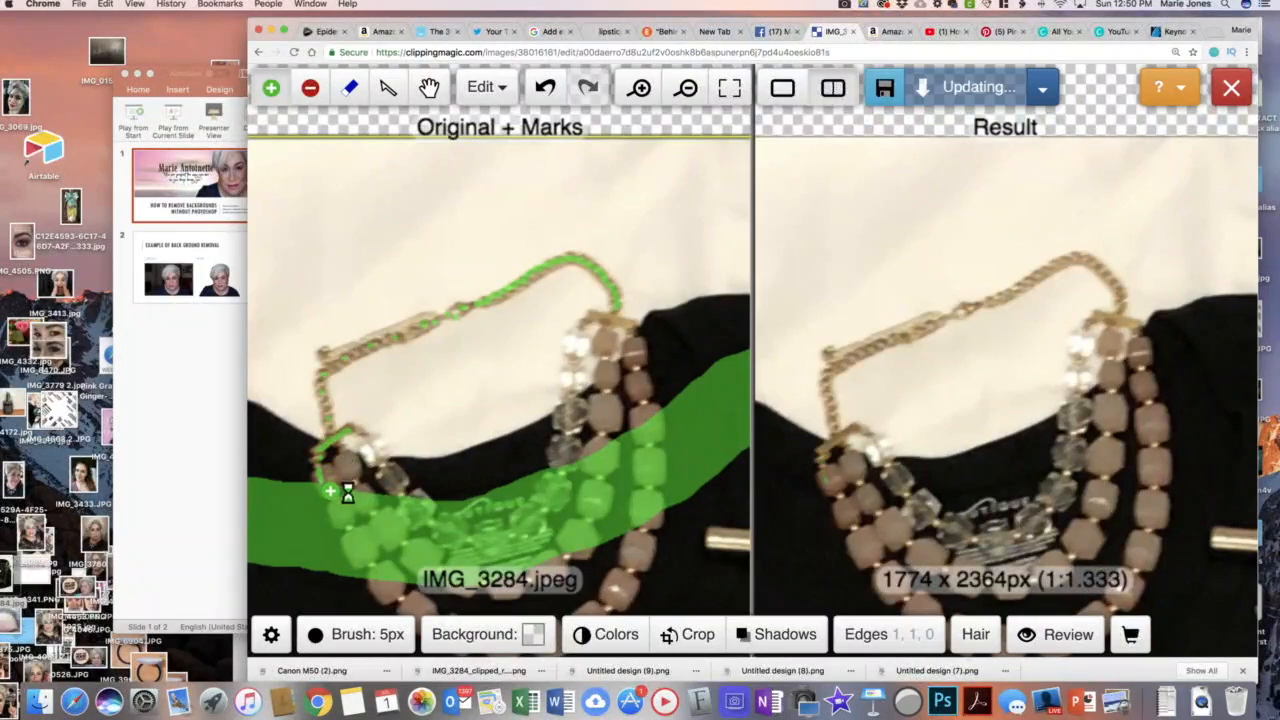
{"action": "left_click", "coordinate": [362, 437]}
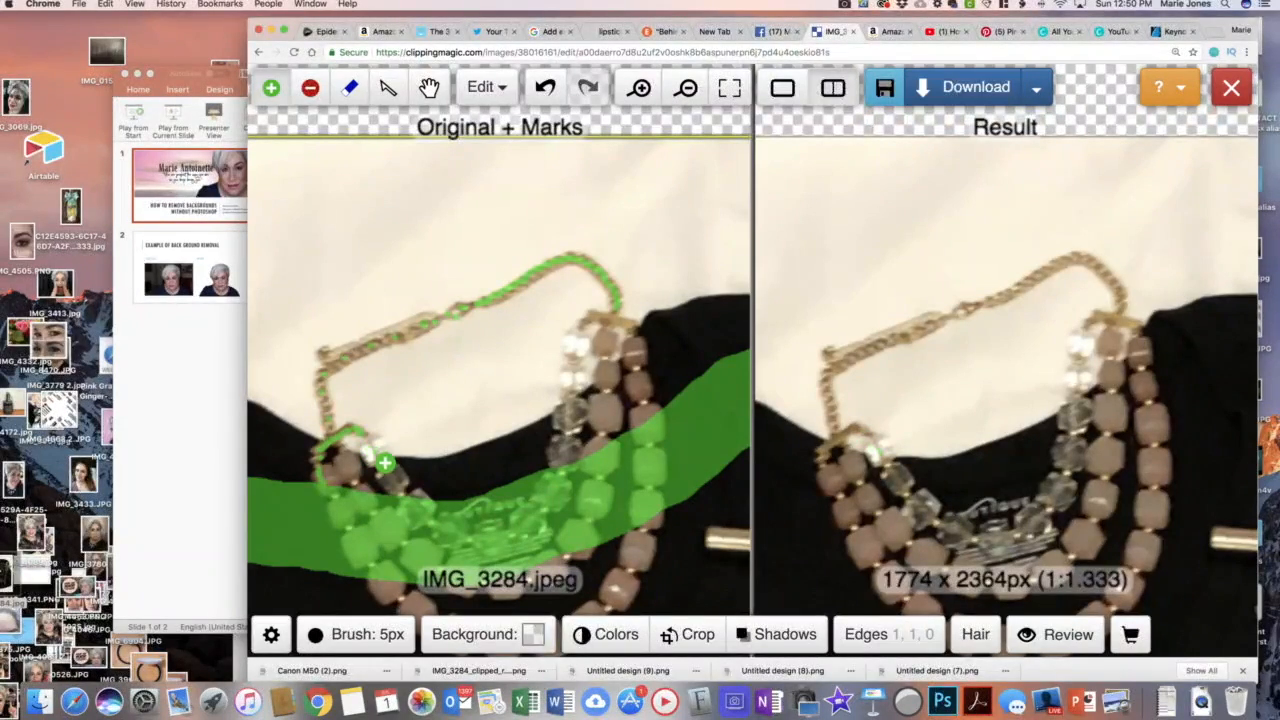
{"action": "left_click", "coordinate": [377, 445]}
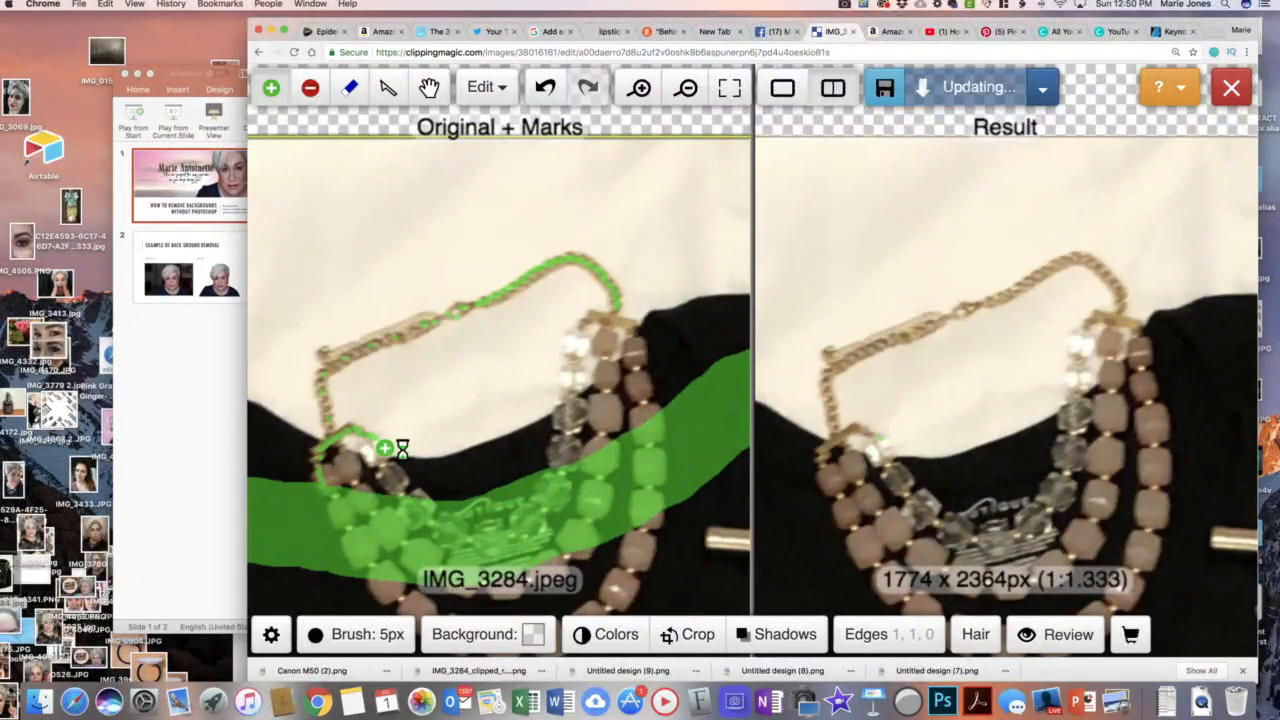
{"action": "left_click", "coordinate": [373, 456]}
{"action": "left_click", "coordinate": [381, 453]}
Step: Mark the clear and pink beads at the necklace's right end and the chain's clasp as foreground
{"action": "mouse_move", "coordinate": [583, 335]}
{"action": "left_mouse_down"}
{"action": "mouse_move", "coordinate": [571, 382]}
{"action": "mouse_move", "coordinate": [598, 330]}
{"action": "mouse_move", "coordinate": [641, 333]}
{"action": "mouse_move", "coordinate": [604, 353]}
{"action": "left_mouse_up"}
{"action": "left_click_drag", "start_coordinate": [604, 370], "coordinate": [561, 404]}
{"action": "mouse_move", "coordinate": [429, 318]}
{"action": "left_mouse_down"}
{"action": "mouse_move", "coordinate": [334, 367]}
{"action": "mouse_move", "coordinate": [379, 333]}
{"action": "left_mouse_up"}
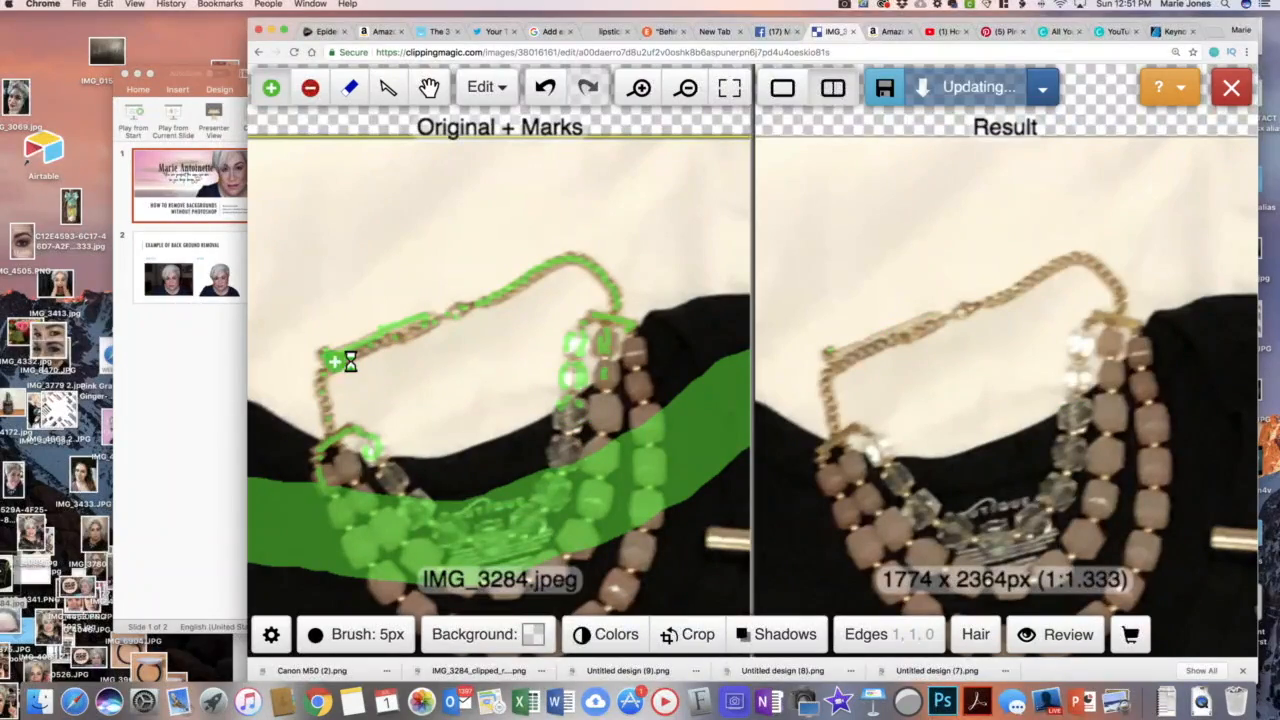
{"action": "left_click_drag", "start_coordinate": [465, 309], "coordinate": [444, 316]}
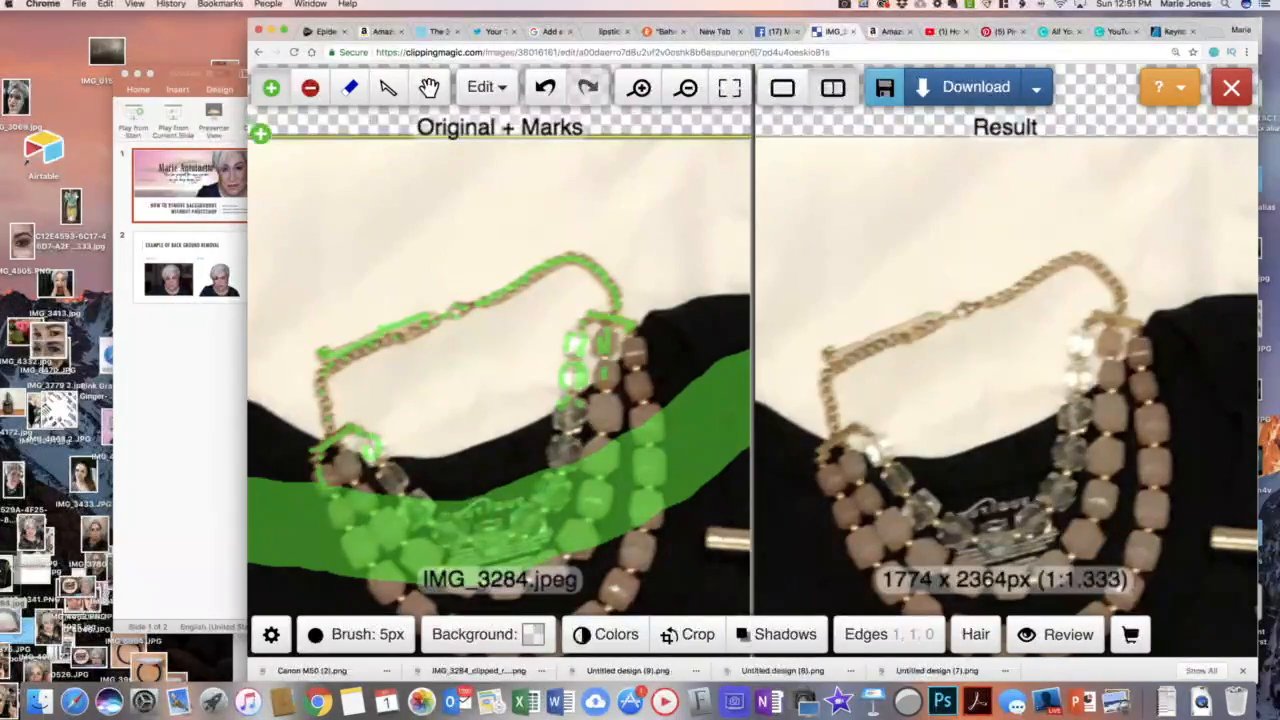
Step: Set the background brush to 40 px and mark the white sheet above the chain and inside the necklace loop as background
{"action": "left_click", "coordinate": [310, 89]}
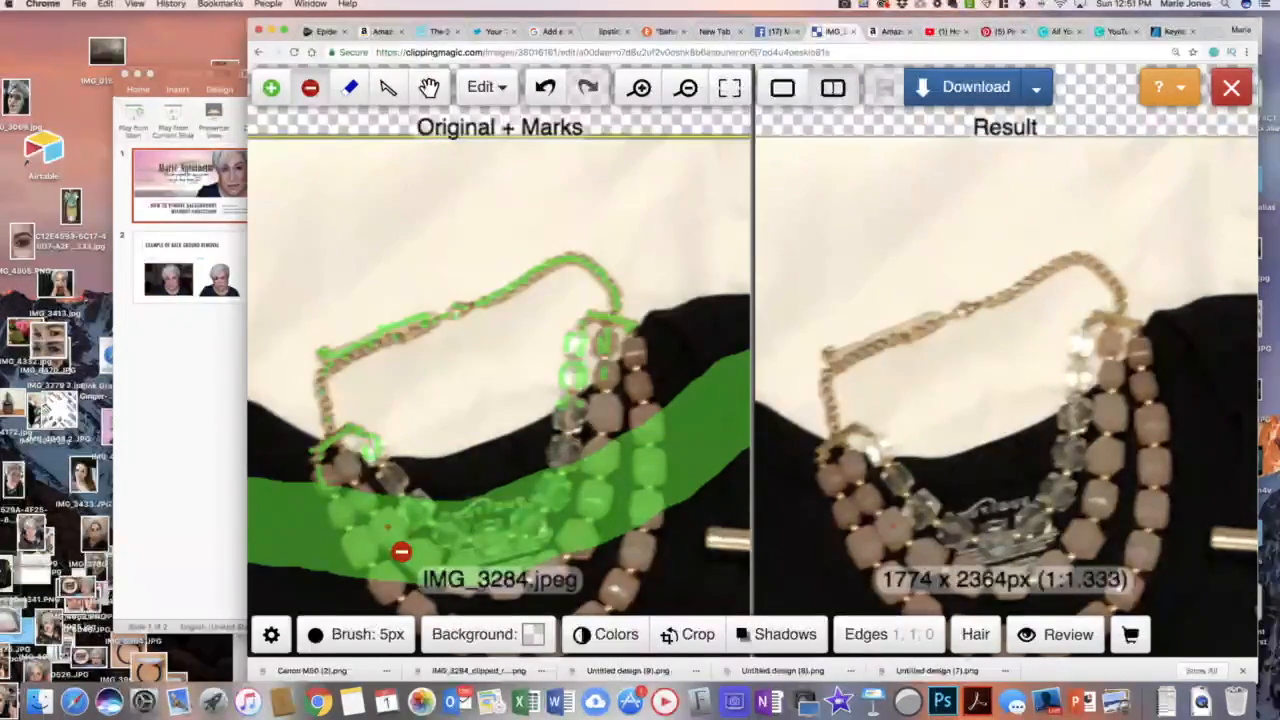
{"action": "left_click", "coordinate": [393, 644]}
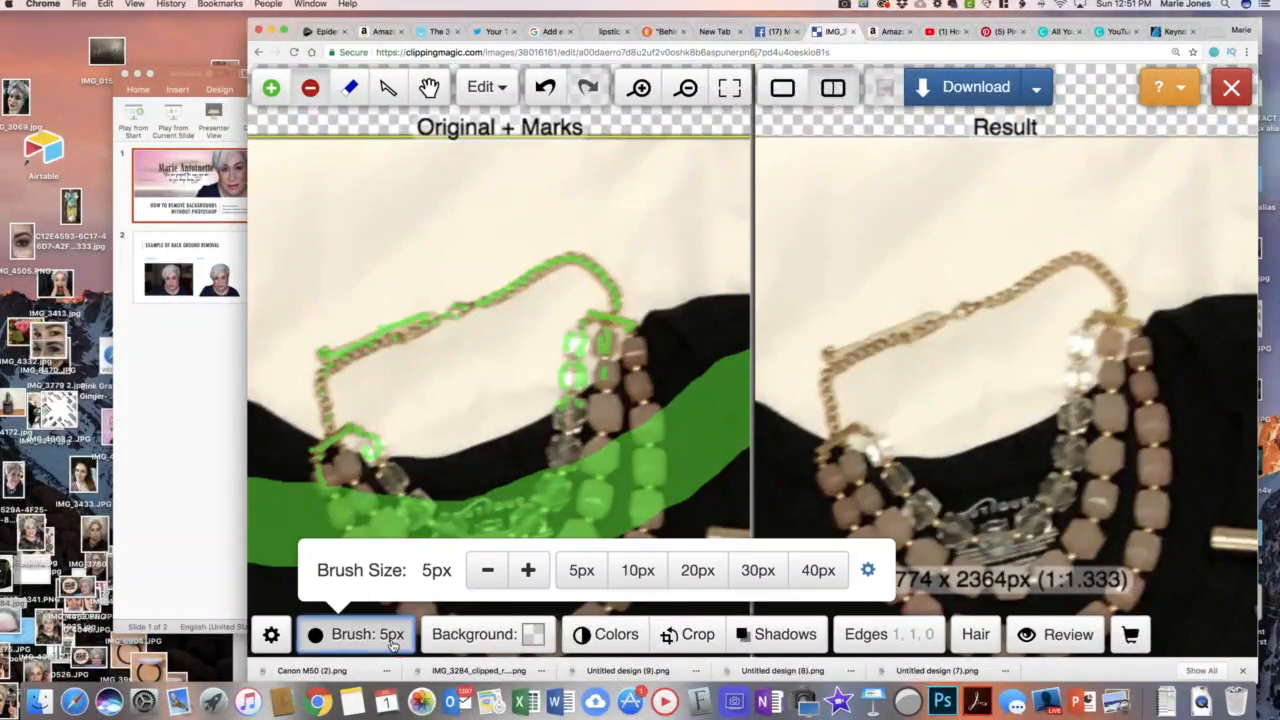
{"action": "left_click", "coordinate": [816, 572]}
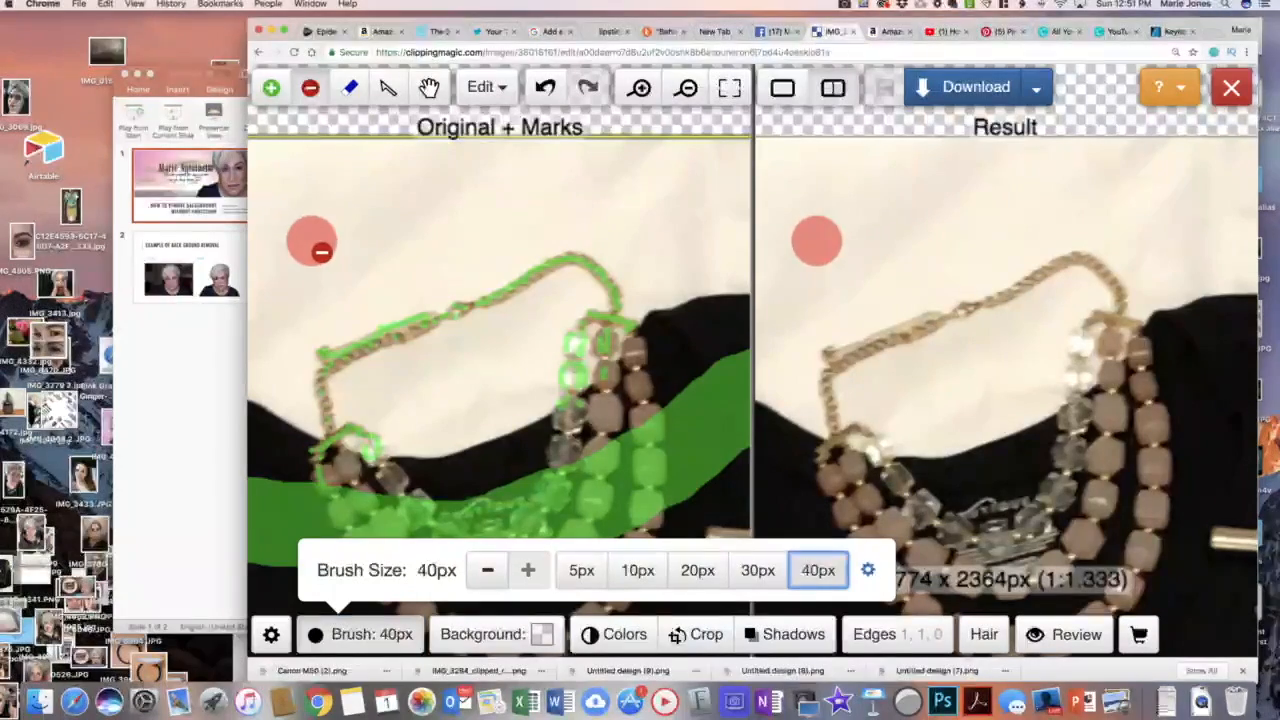
{"action": "mouse_move", "coordinate": [307, 250]}
{"action": "left_mouse_down"}
{"action": "mouse_move", "coordinate": [430, 198]}
{"action": "mouse_move", "coordinate": [488, 192]}
{"action": "left_mouse_up"}
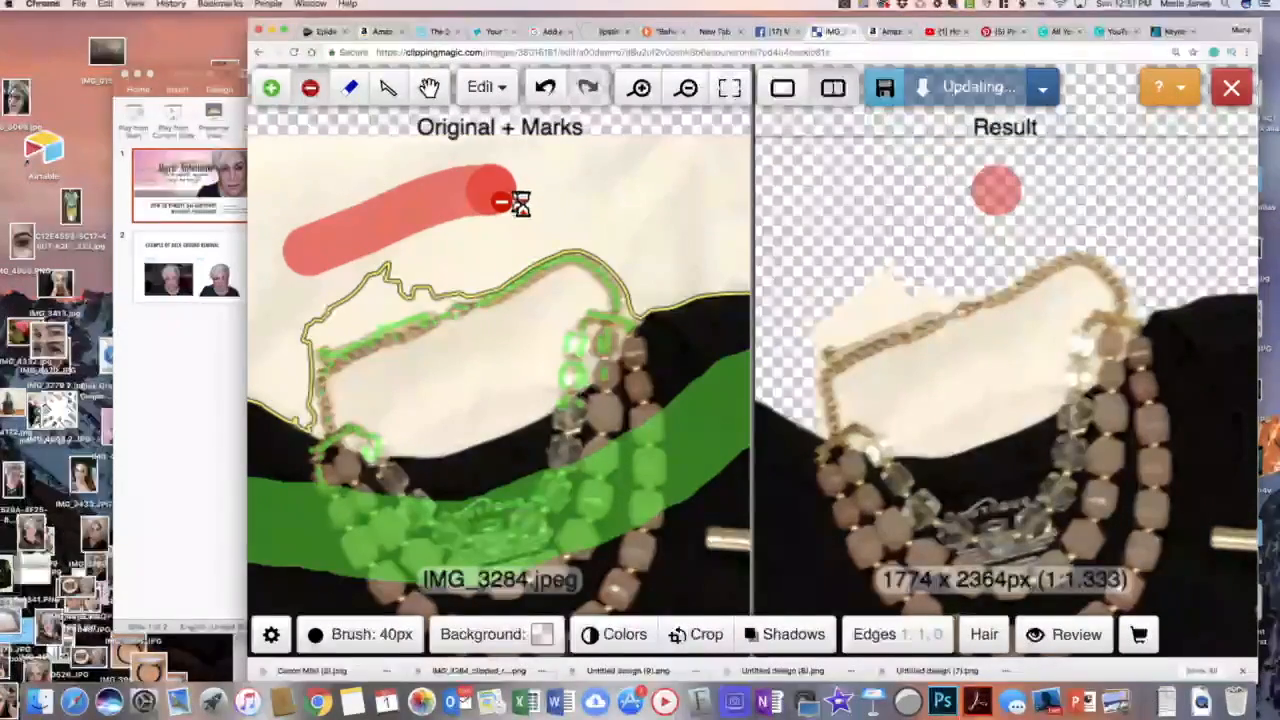
{"action": "left_click", "coordinate": [490, 390]}
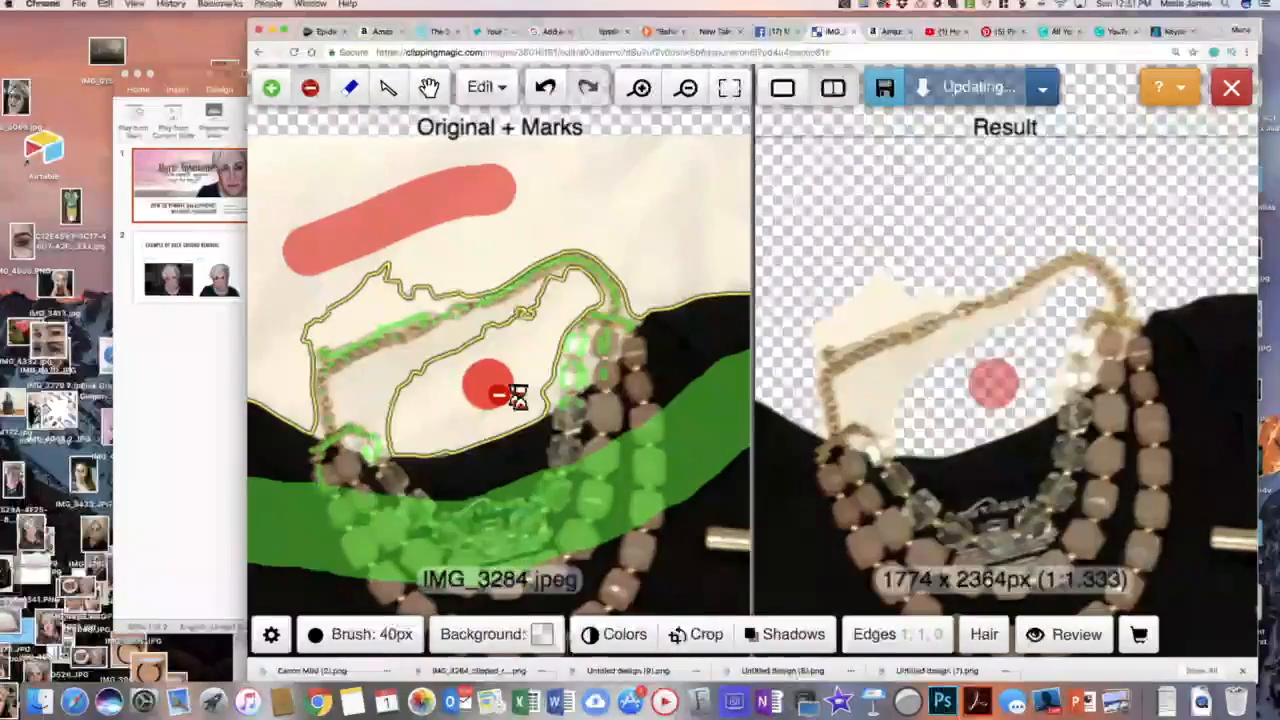
{"action": "left_click", "coordinate": [364, 303]}
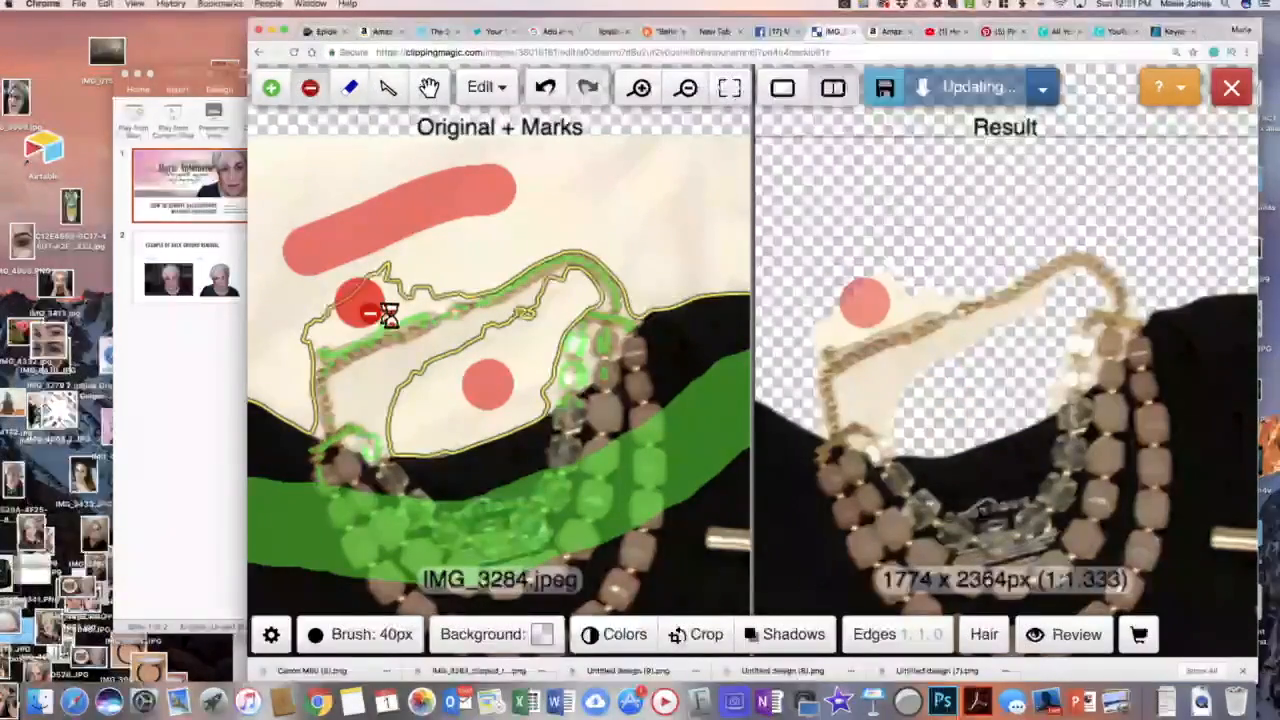
{"action": "left_click", "coordinate": [425, 294]}
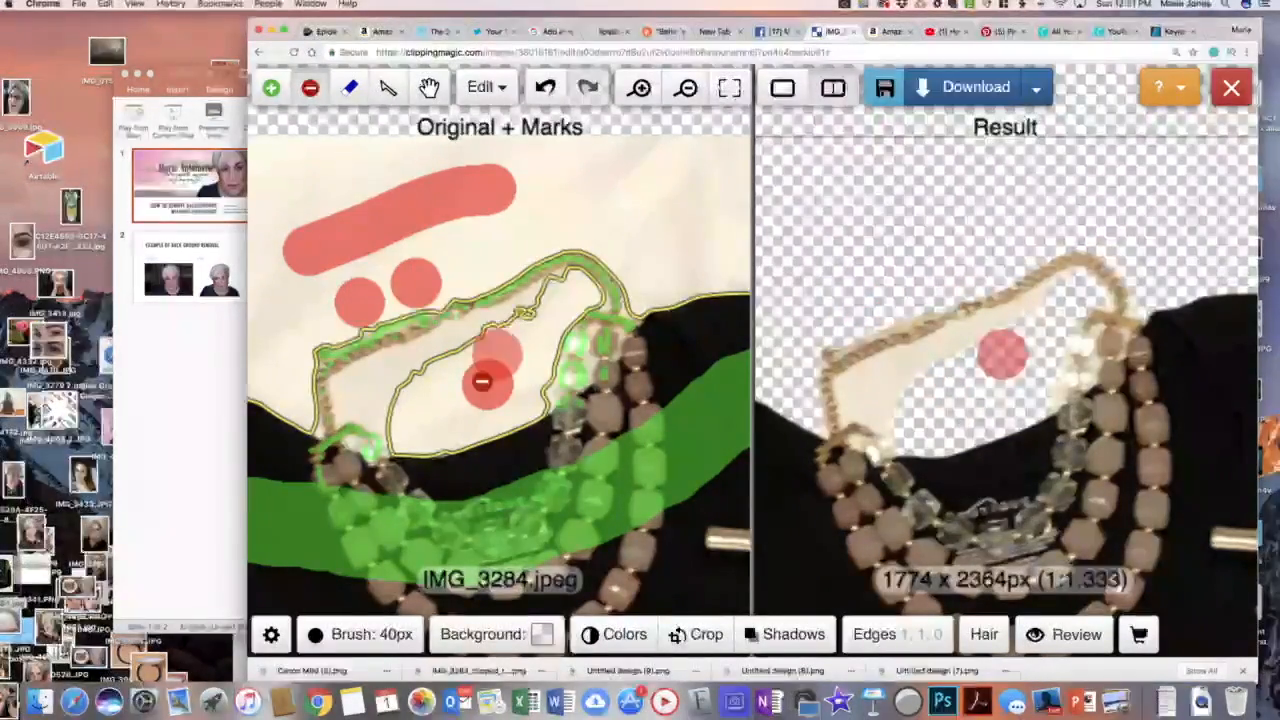
{"action": "left_click", "coordinate": [366, 400]}
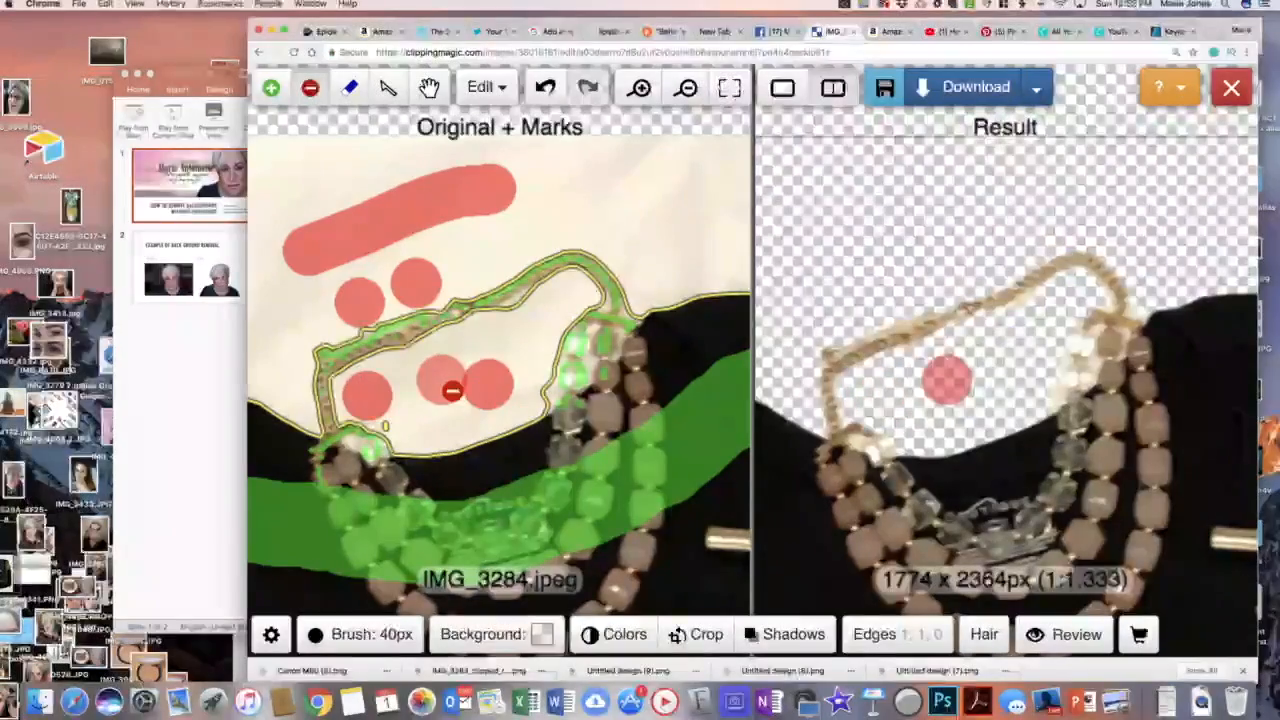
Step: Mark the white sheet along the shirt's left side, below its hem and at its right edge under the leaves as background
{"action": "scroll", "coordinate": [452, 390], "scroll_direction": "down", "scroll_amount": 1}
{"action": "scroll", "coordinate": [452, 390], "scroll_direction": "down", "scroll_amount": 6}
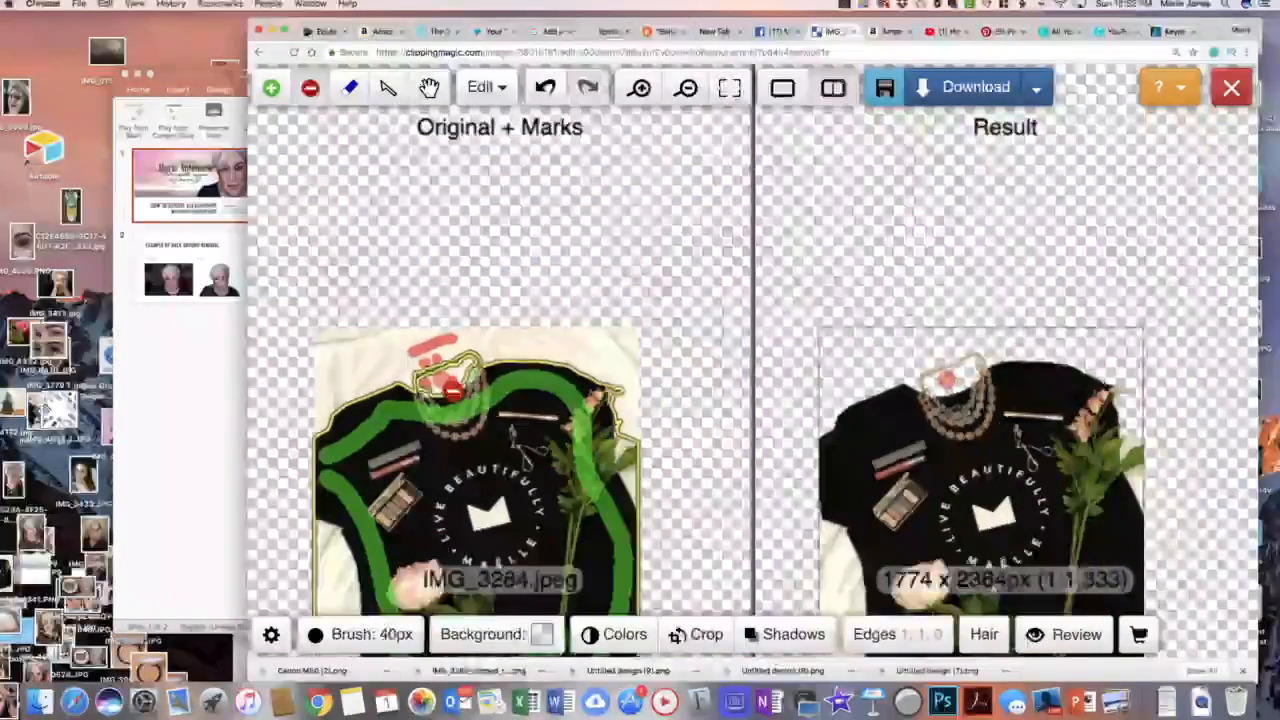
{"action": "scroll", "coordinate": [452, 390], "scroll_direction": "down", "scroll_amount": 1}
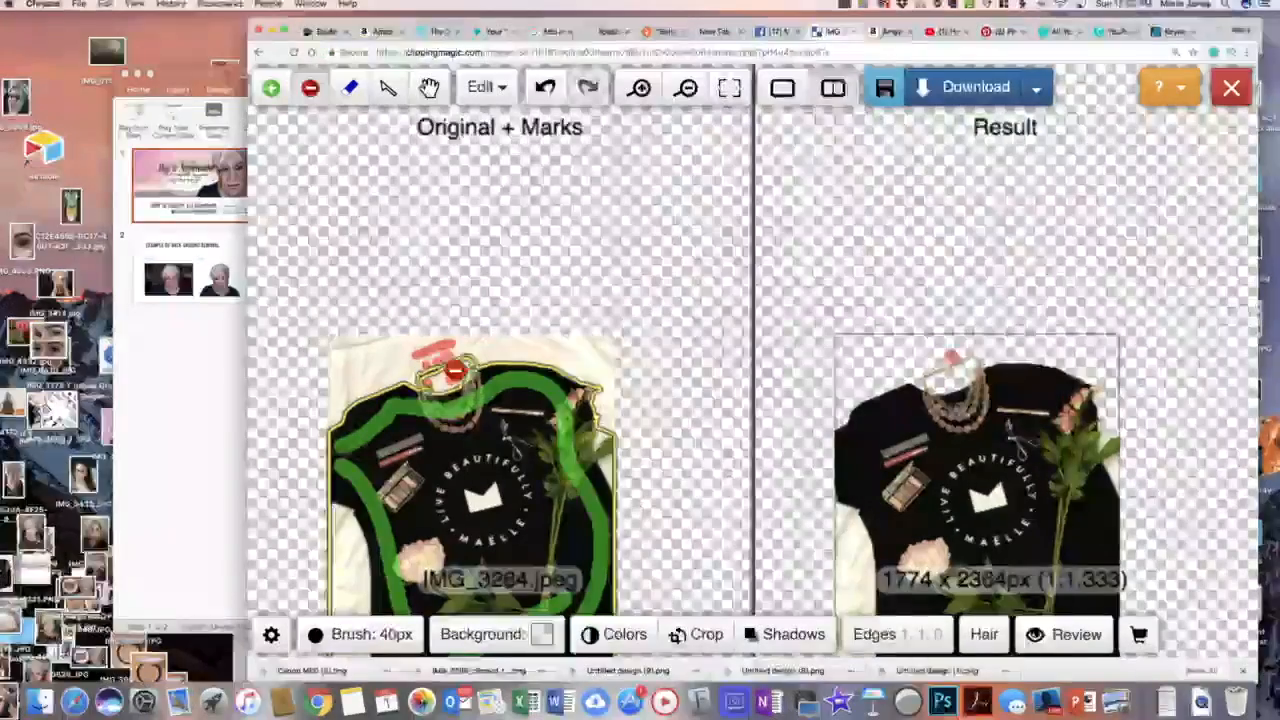
{"action": "left_click", "coordinate": [429, 88]}
{"action": "left_click_drag", "start_coordinate": [517, 397], "coordinate": [520, 240]}
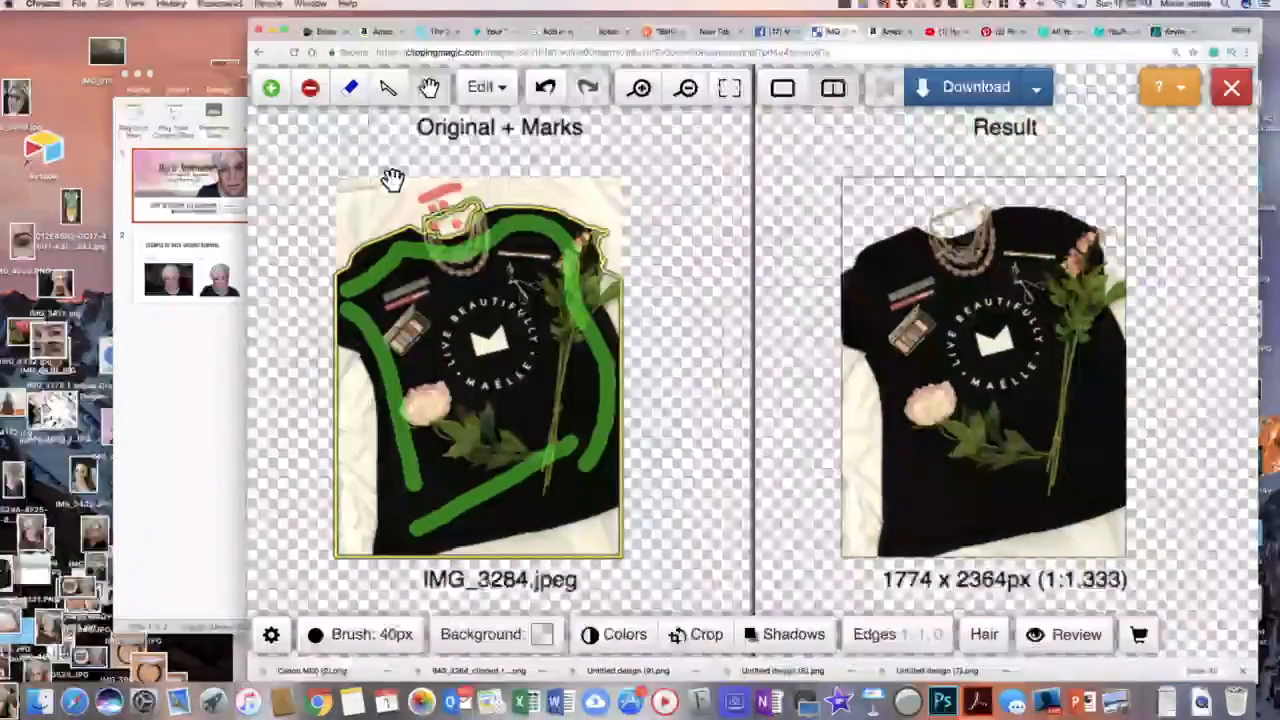
{"action": "left_click", "coordinate": [310, 88]}
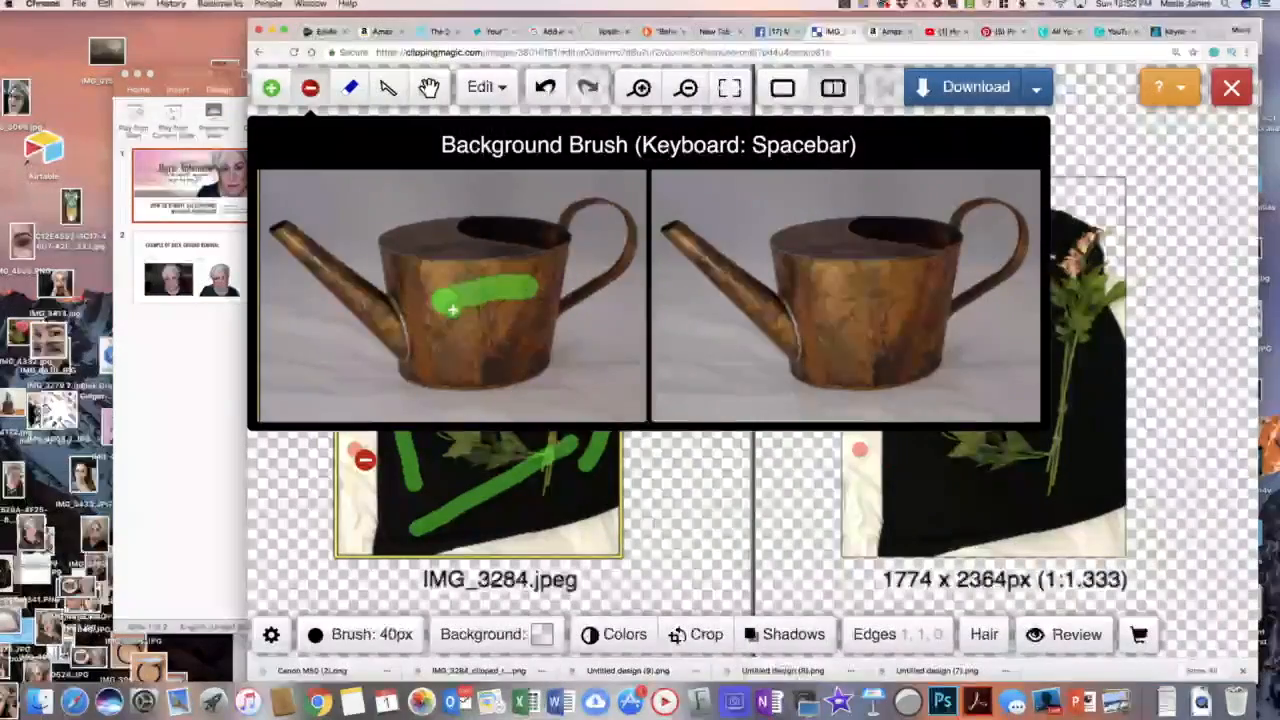
{"action": "left_click", "coordinate": [358, 453]}
{"action": "left_click_drag", "start_coordinate": [346, 366], "coordinate": [356, 410]}
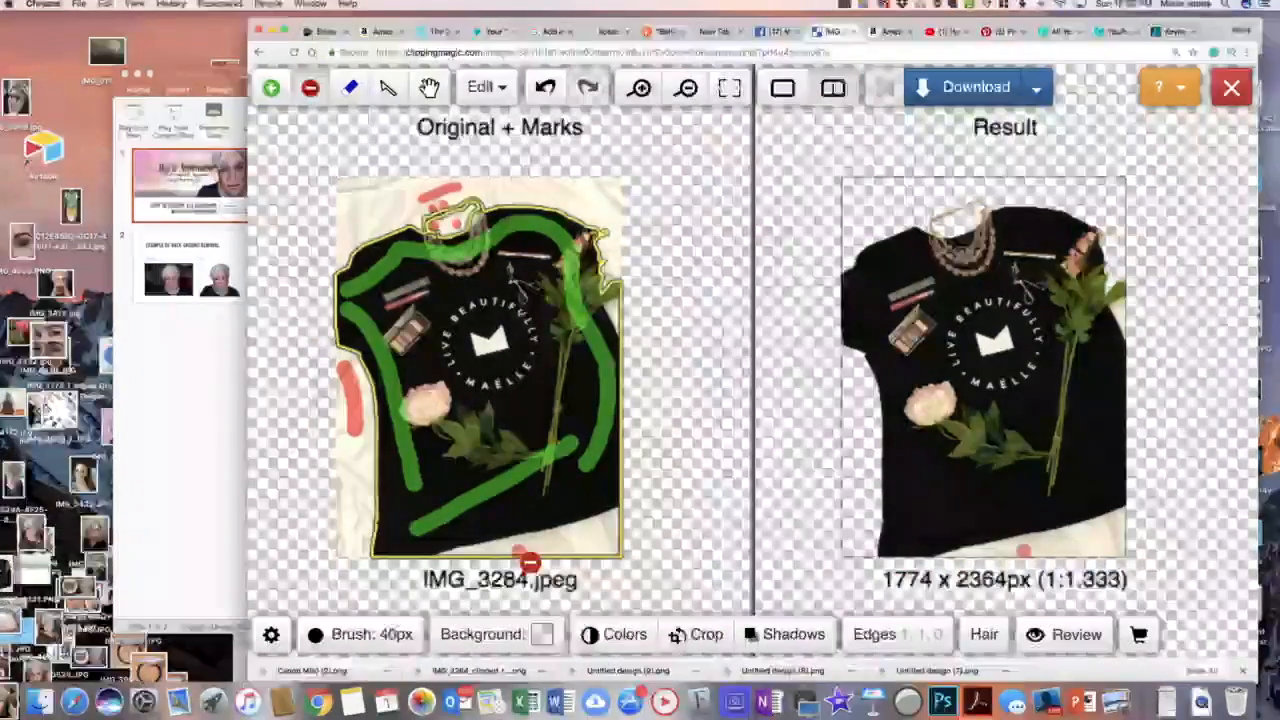
{"action": "left_click_drag", "start_coordinate": [530, 558], "coordinate": [570, 552]}
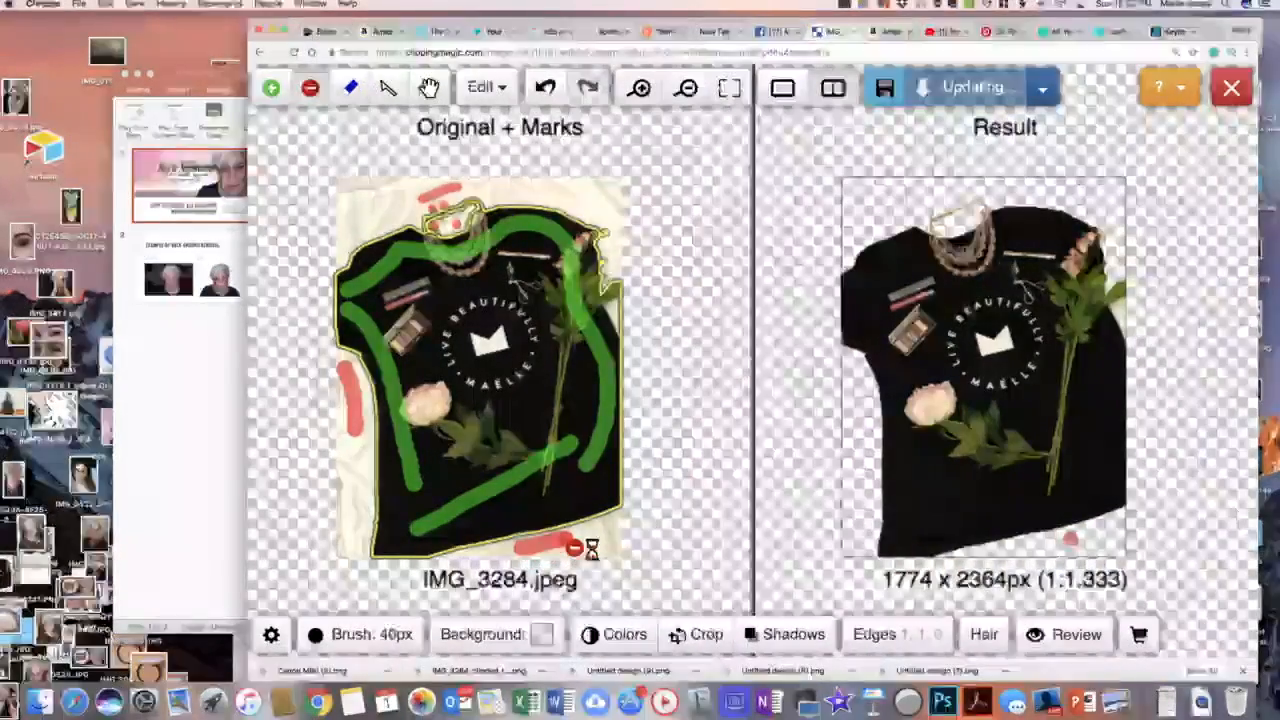
{"action": "left_click", "coordinate": [622, 316]}
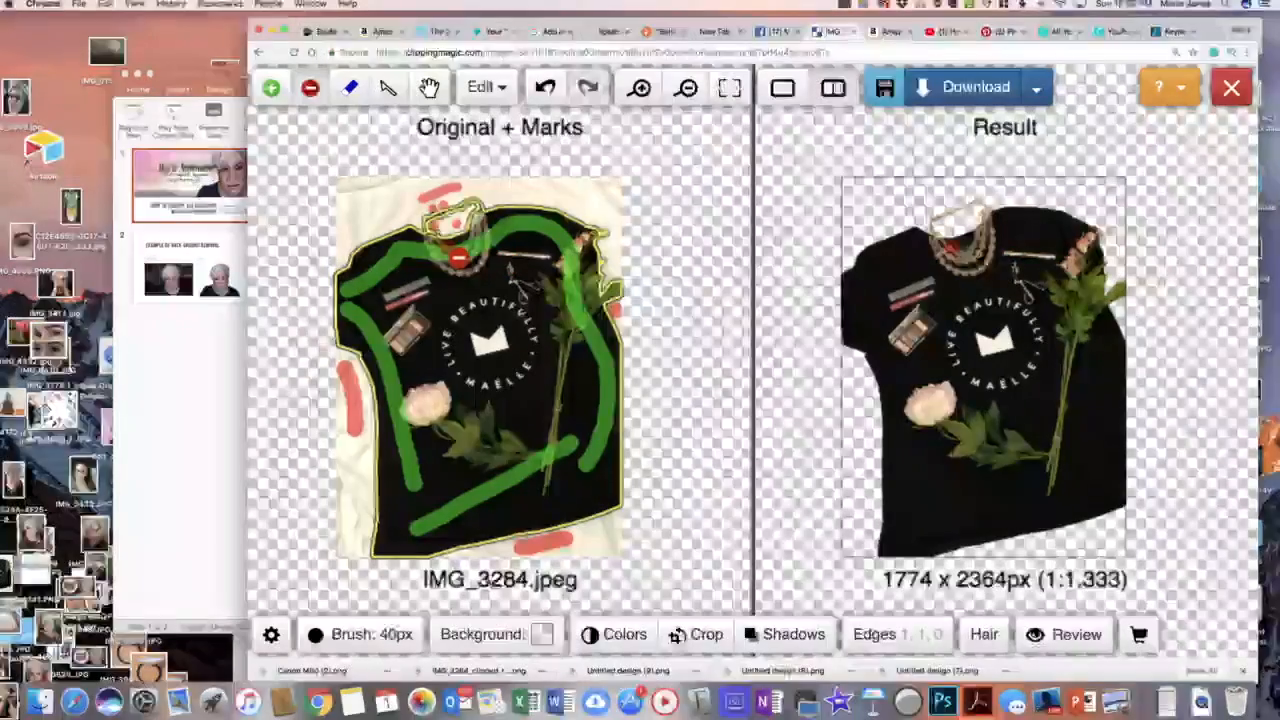
Step: Try the yellow #f3f240 background behind the necklace cutout, and set the result's background color to brown
{"action": "scroll", "coordinate": [443, 347], "scroll_direction": "up", "scroll_amount": 5}
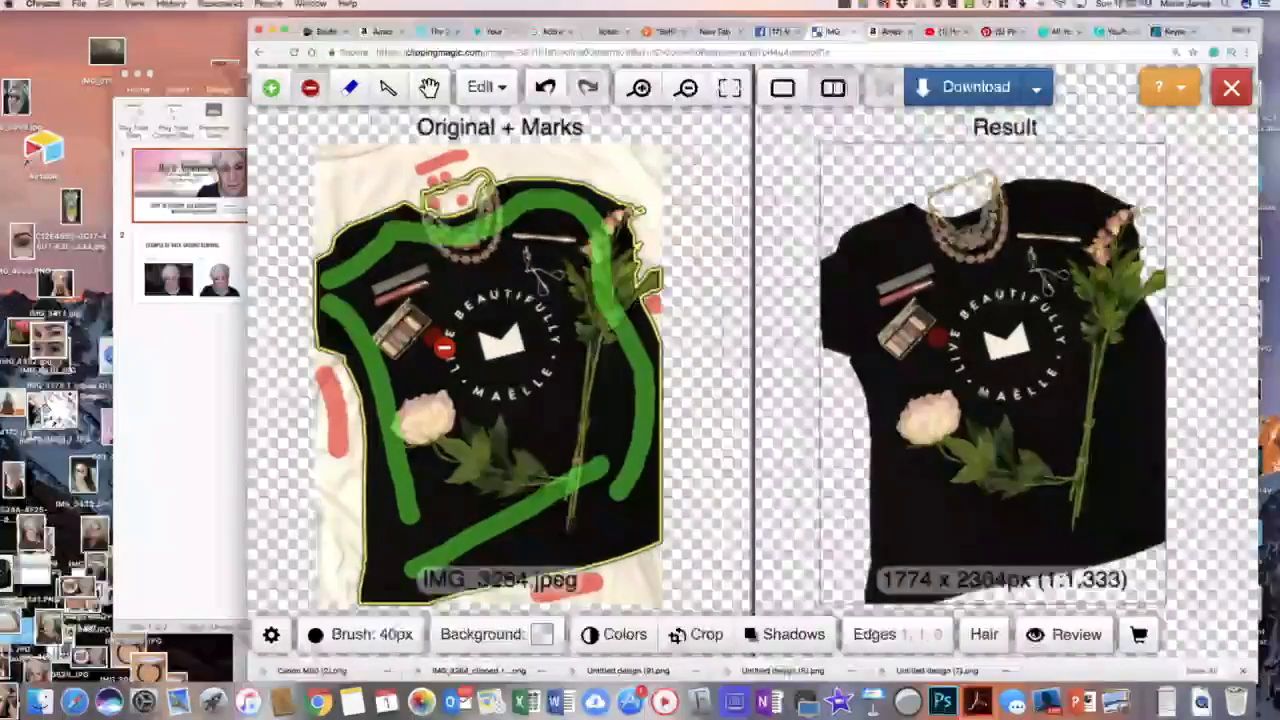
{"action": "scroll", "coordinate": [443, 347], "scroll_direction": "up", "scroll_amount": 5}
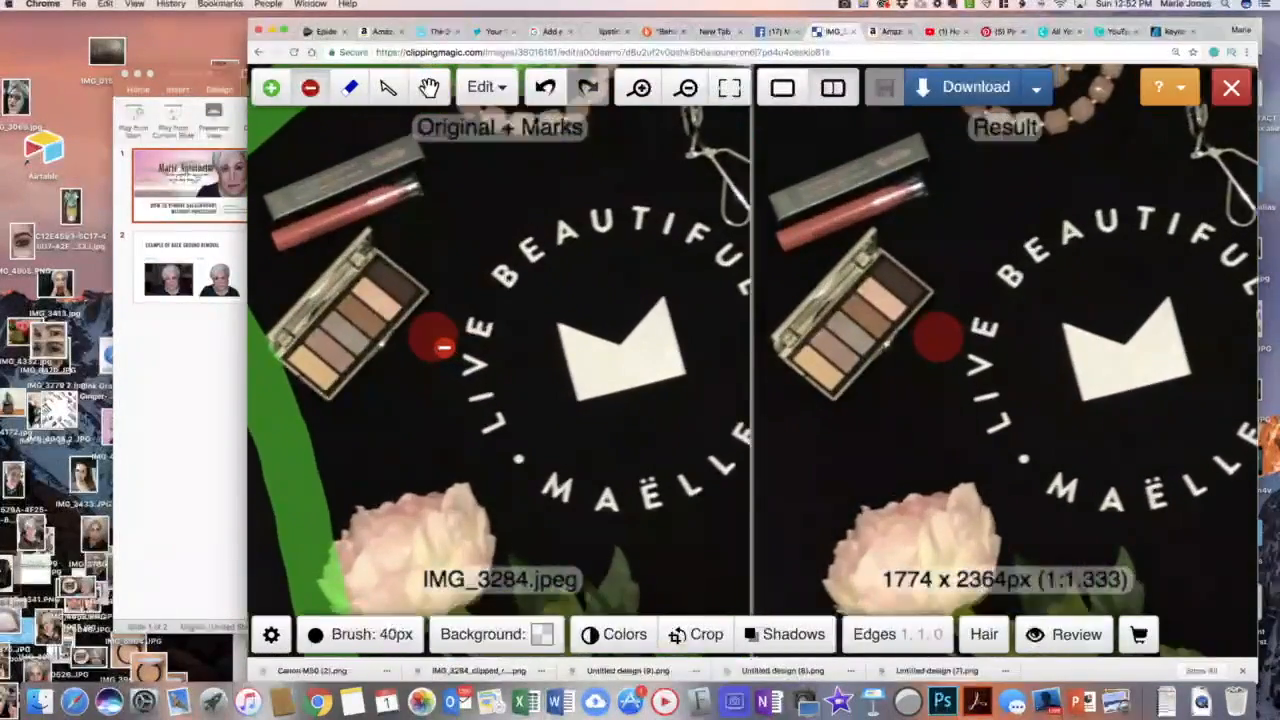
{"action": "scroll", "coordinate": [443, 347], "scroll_direction": "up", "scroll_amount": 1}
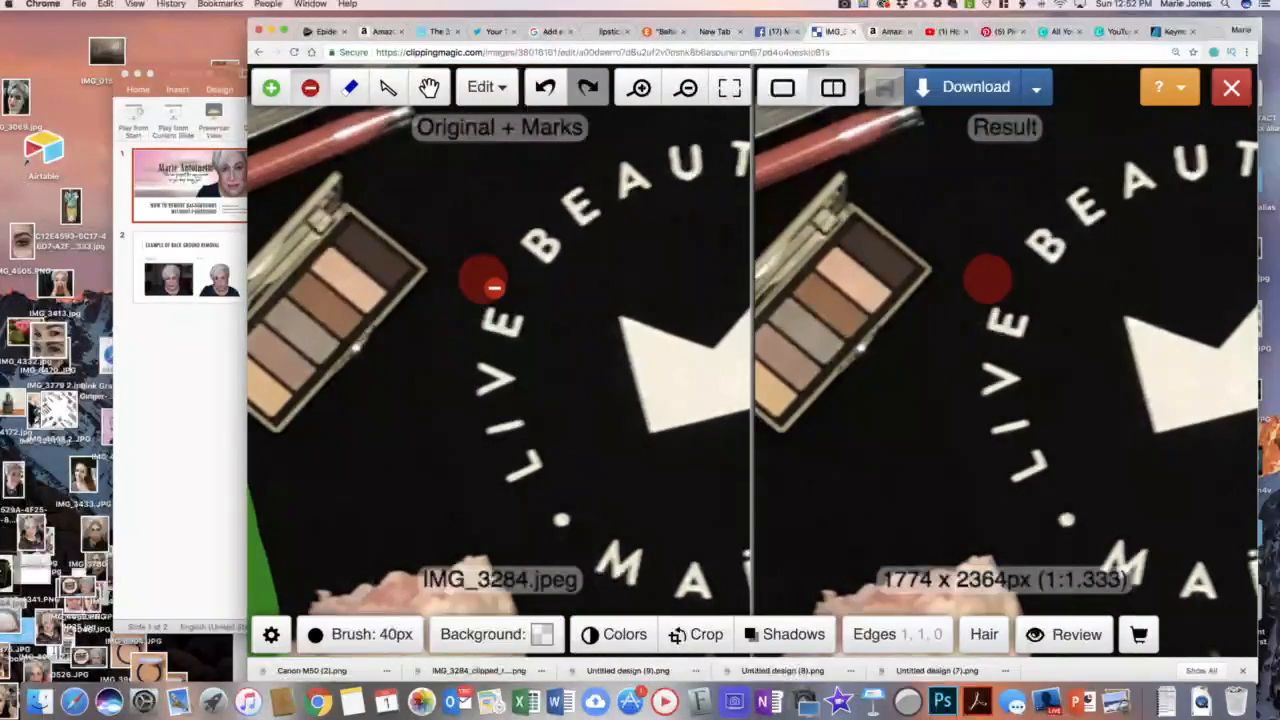
{"action": "left_click", "coordinate": [429, 88]}
{"action": "left_click_drag", "start_coordinate": [543, 252], "coordinate": [526, 654]}
{"action": "left_click_drag", "start_coordinate": [626, 369], "coordinate": [575, 487]}
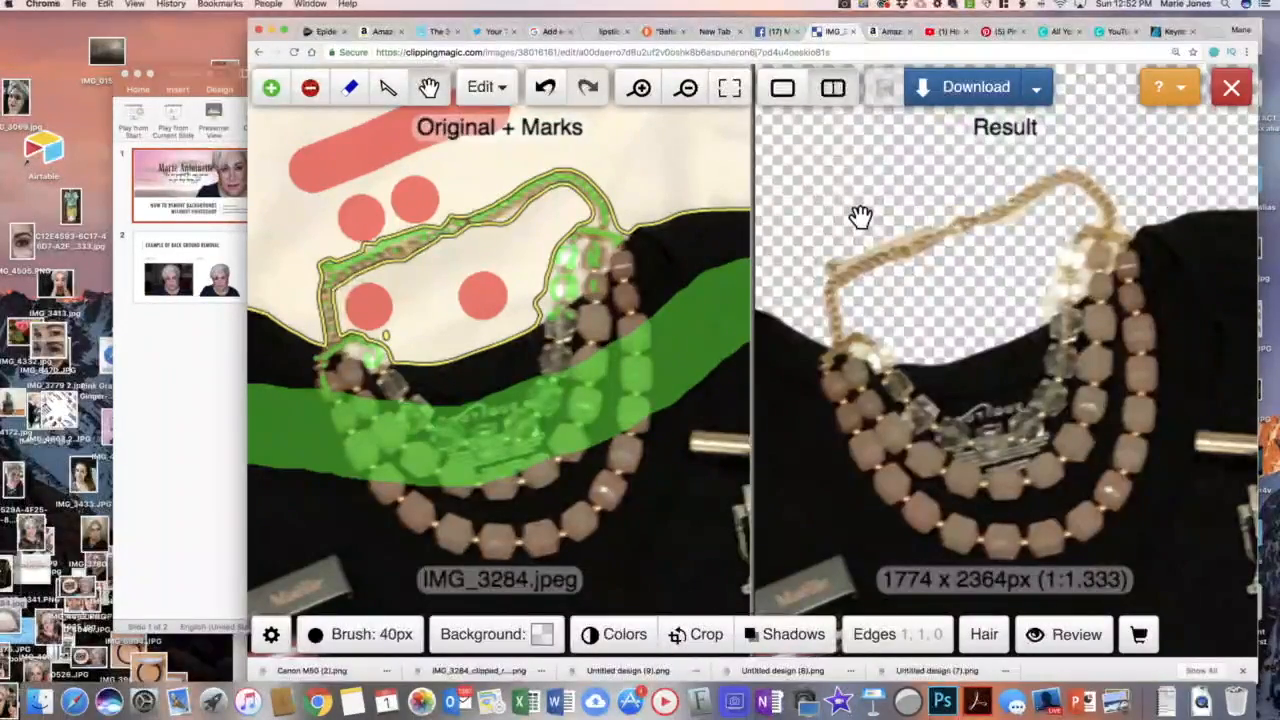
{"action": "left_click", "coordinate": [541, 641]}
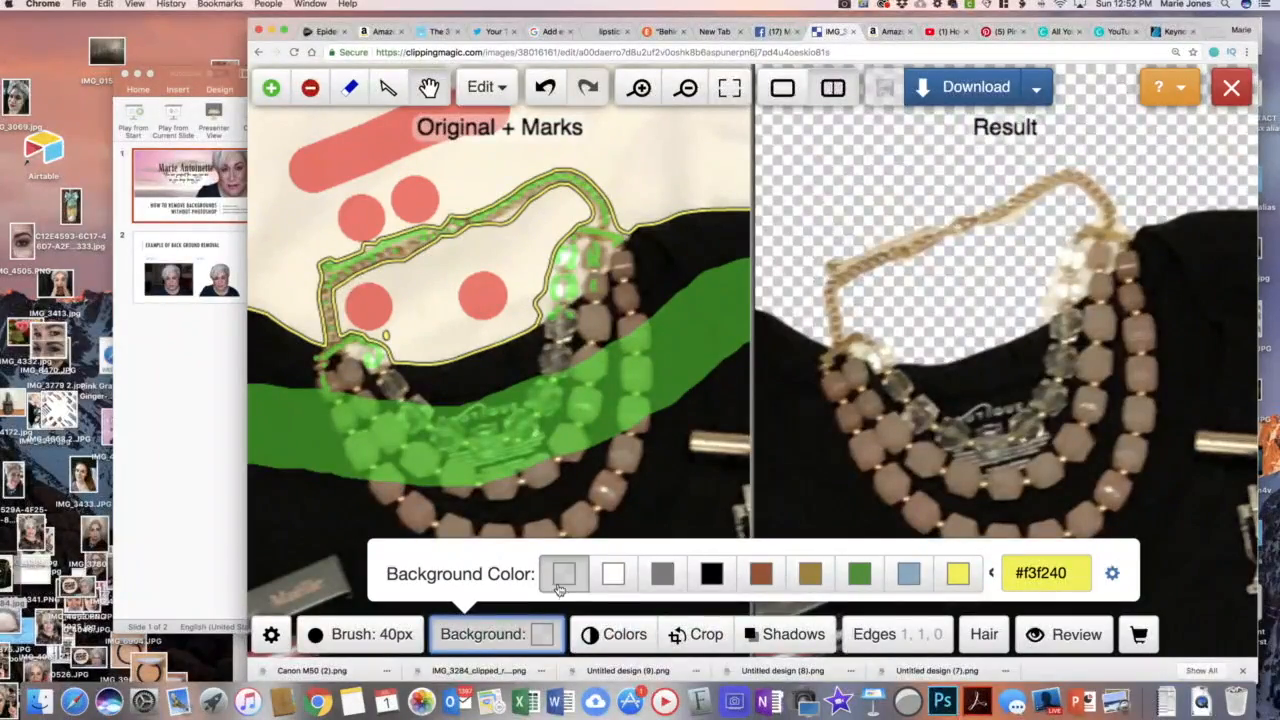
{"action": "left_click", "coordinate": [957, 573]}
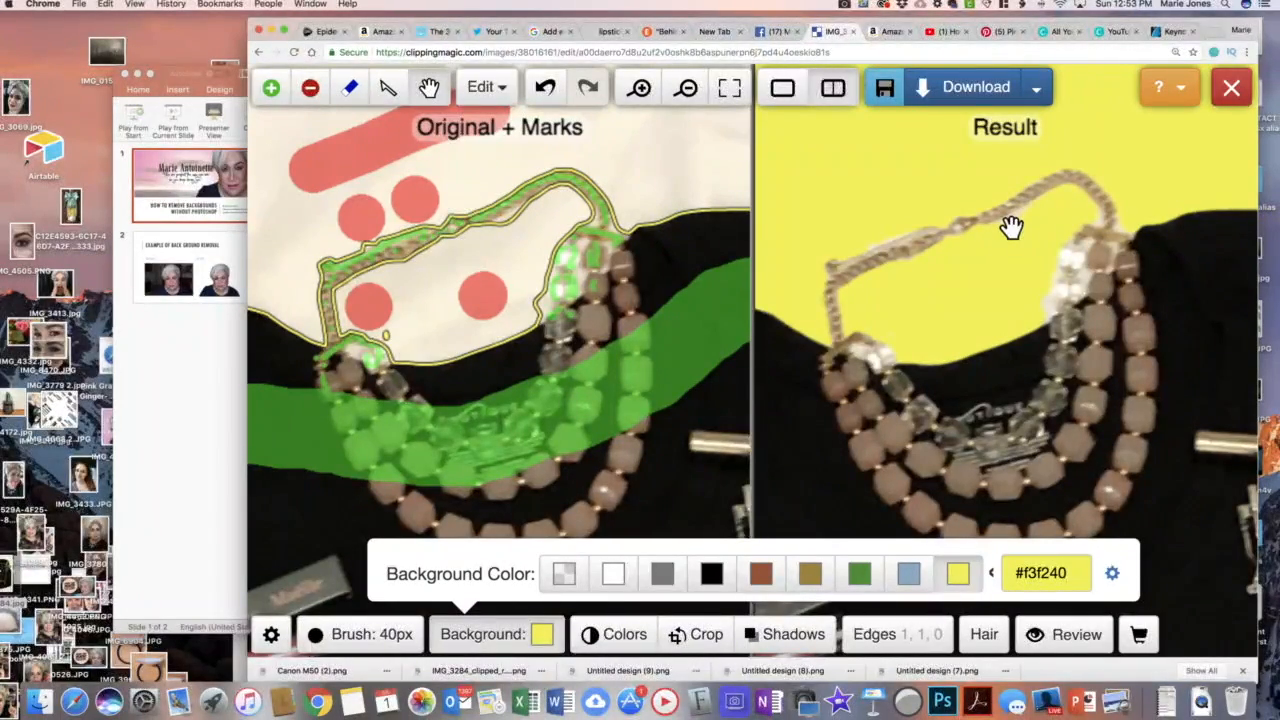
{"action": "left_click", "coordinate": [761, 574]}
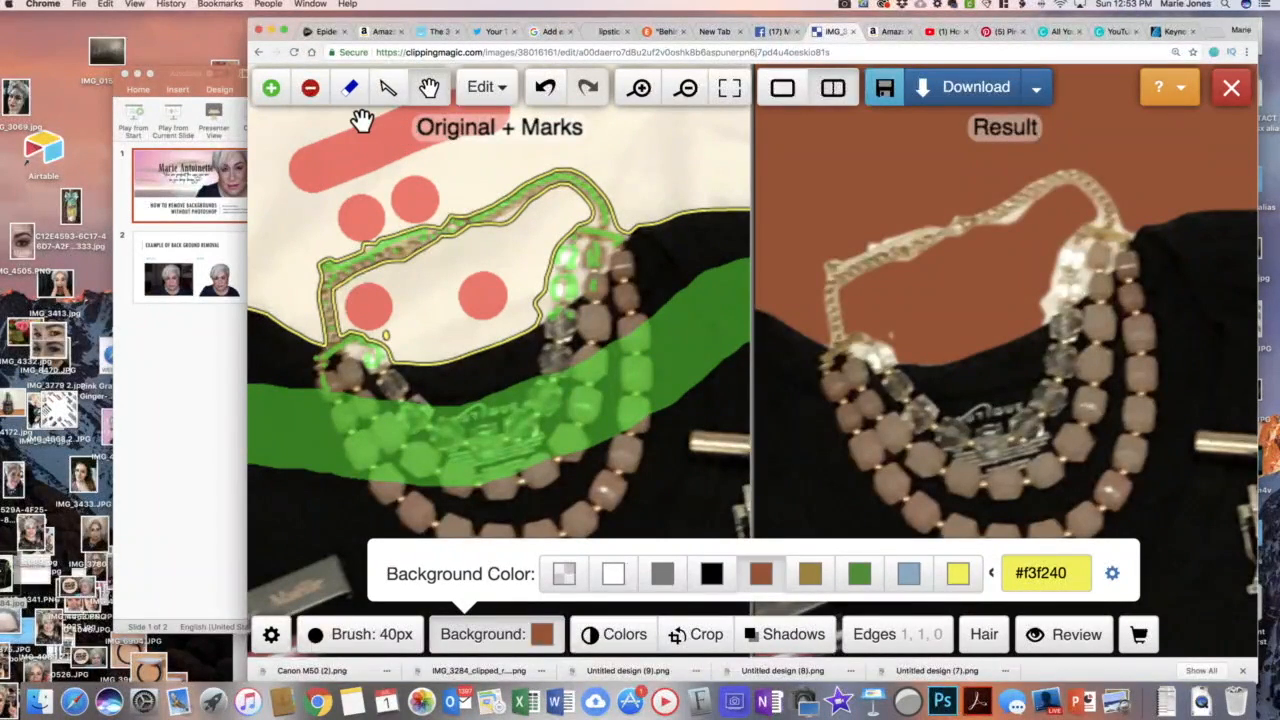
Step: Set the background brush to 5 px and mark sheet remnants beside and between the beads at the necklace's right end as background
{"action": "left_click", "coordinate": [310, 88]}
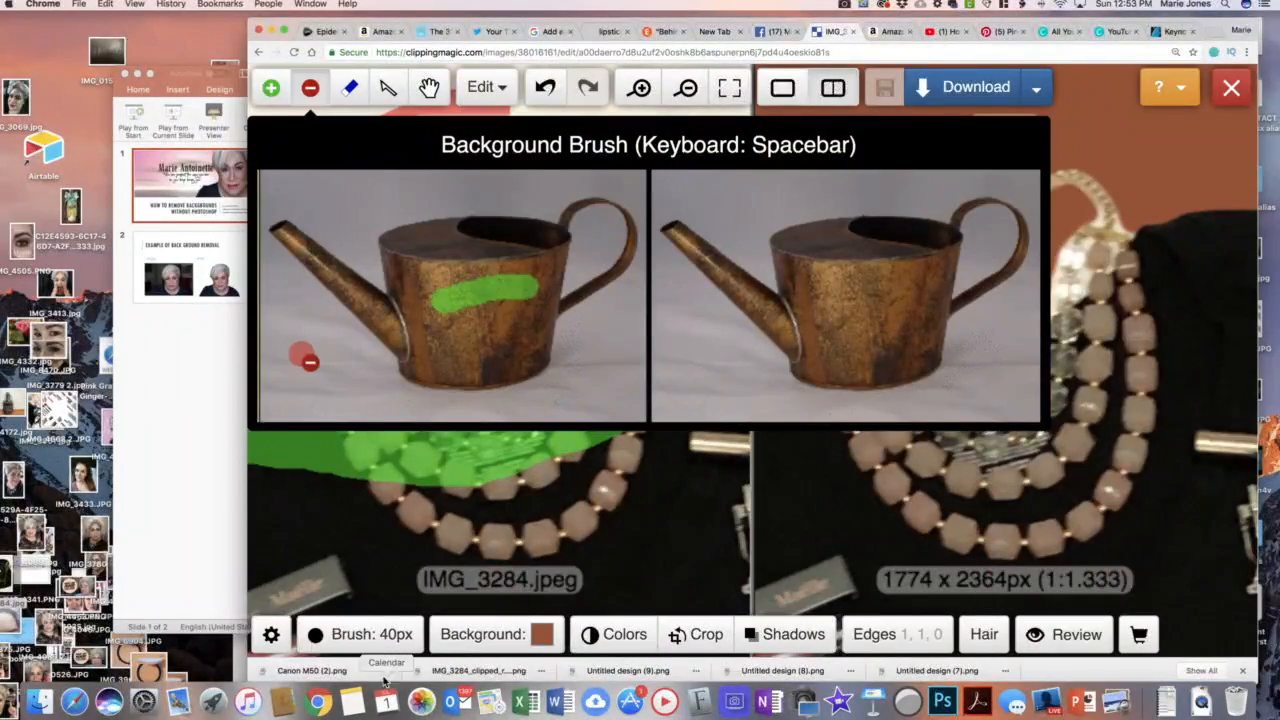
{"action": "left_click", "coordinate": [348, 634]}
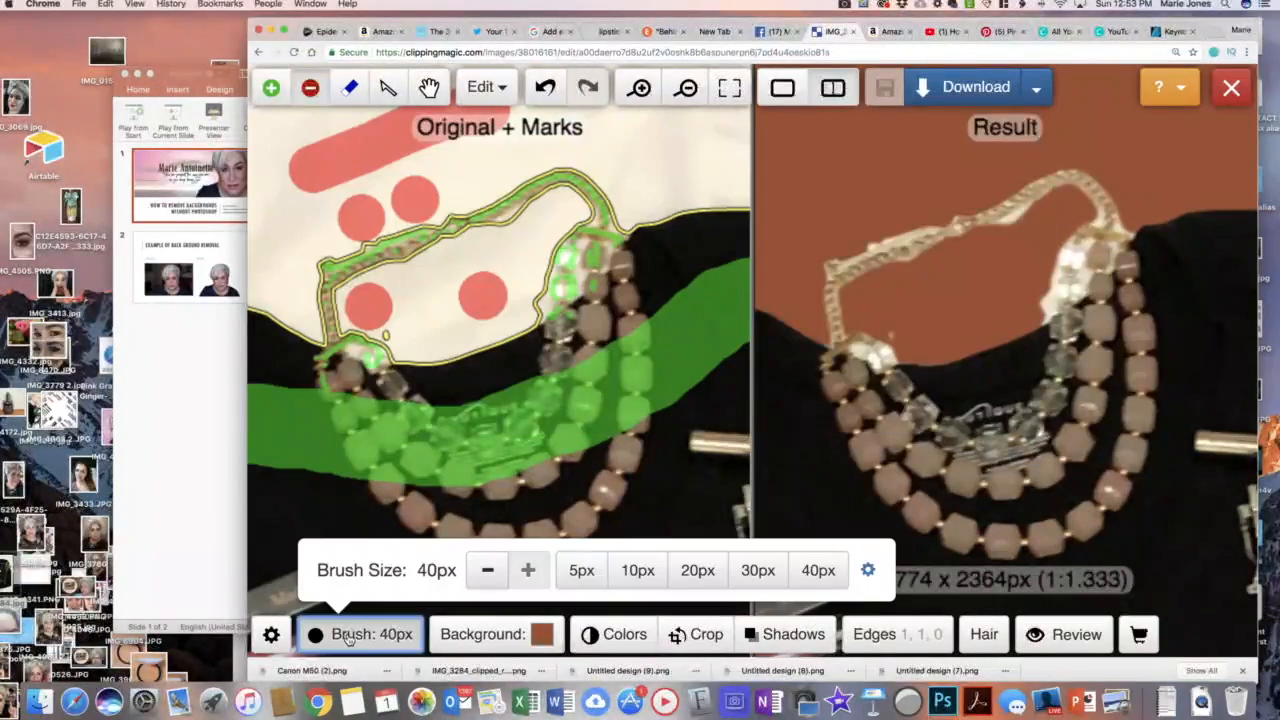
{"action": "left_click", "coordinate": [581, 570]}
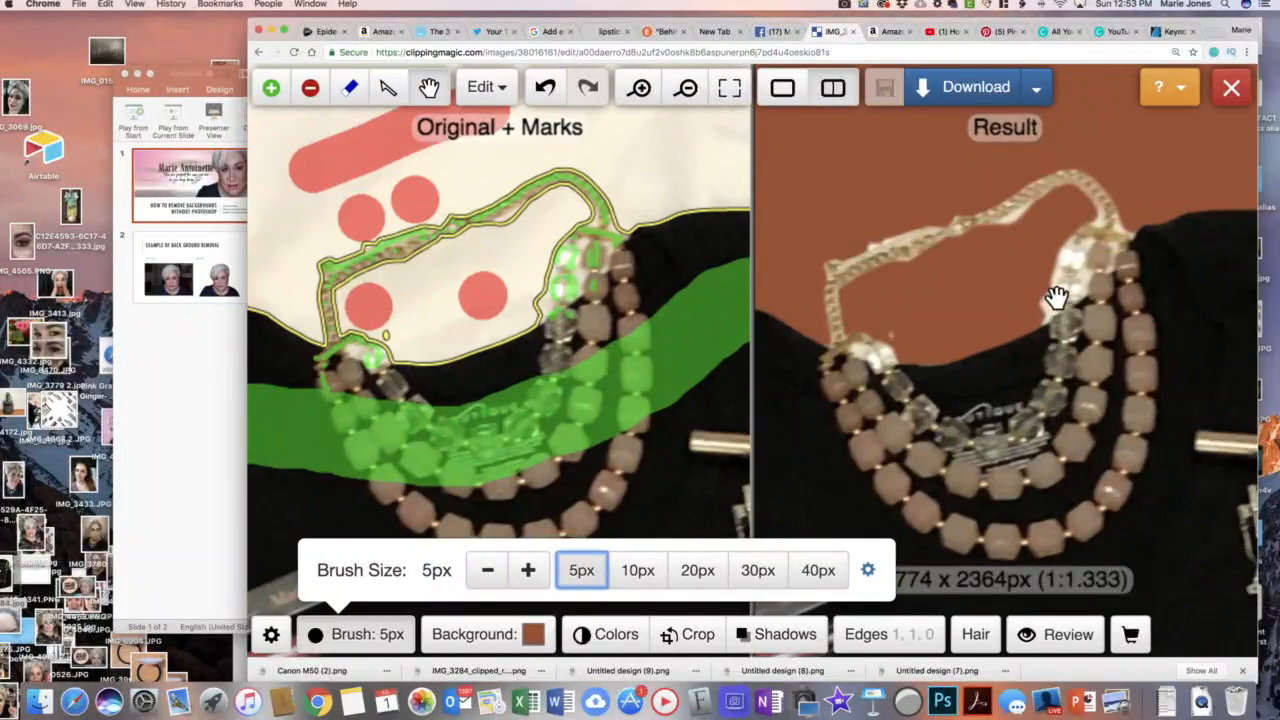
{"action": "left_click", "coordinate": [555, 313]}
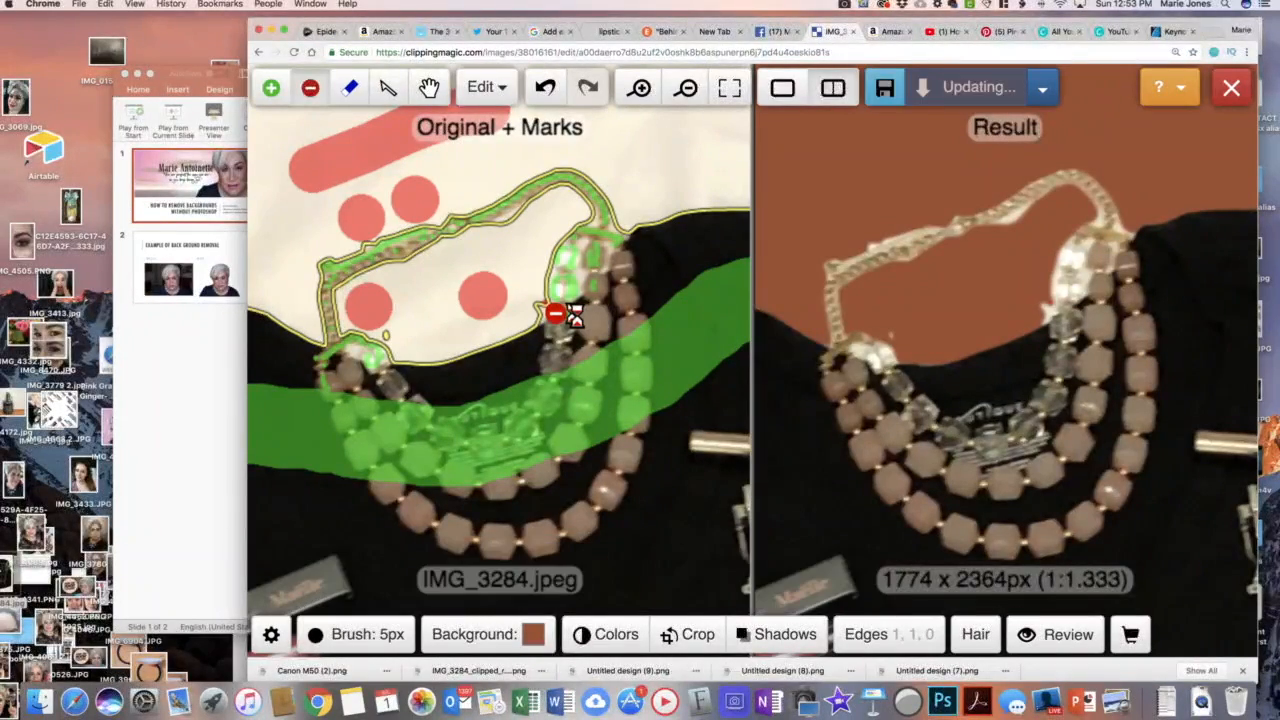
{"action": "left_click", "coordinate": [555, 322]}
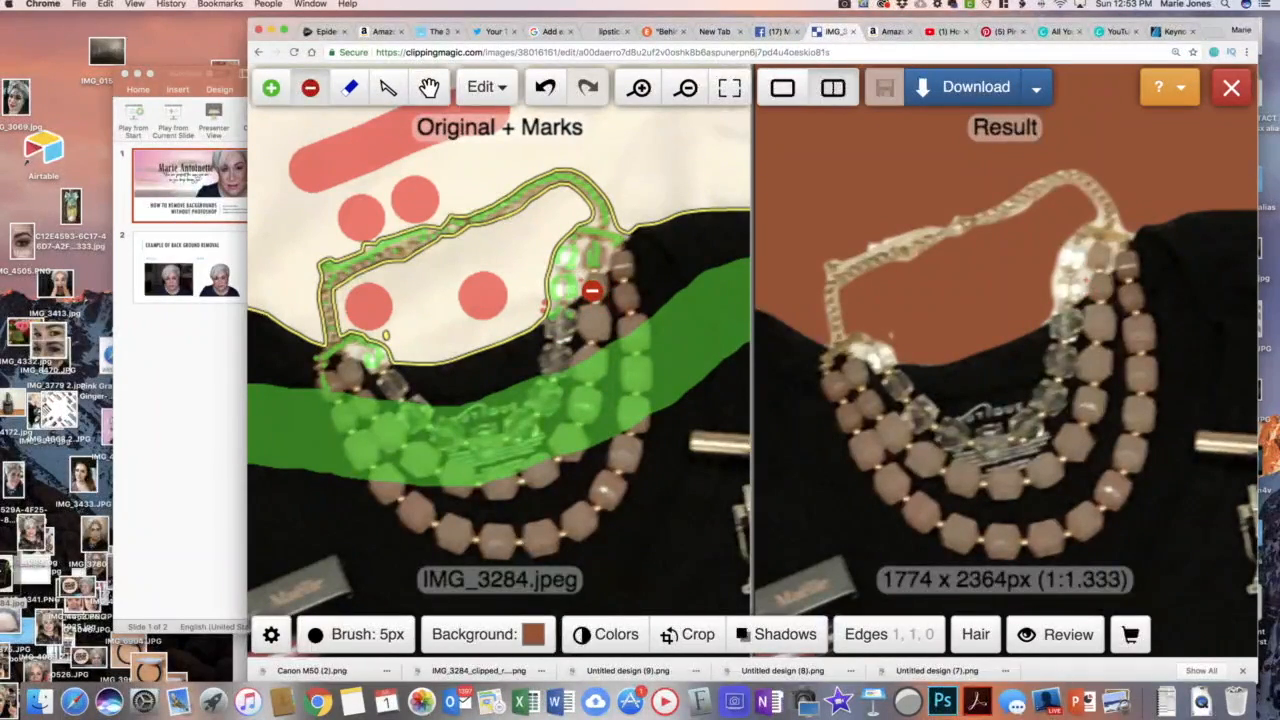
{"action": "left_click", "coordinate": [587, 293]}
{"action": "left_click", "coordinate": [600, 302]}
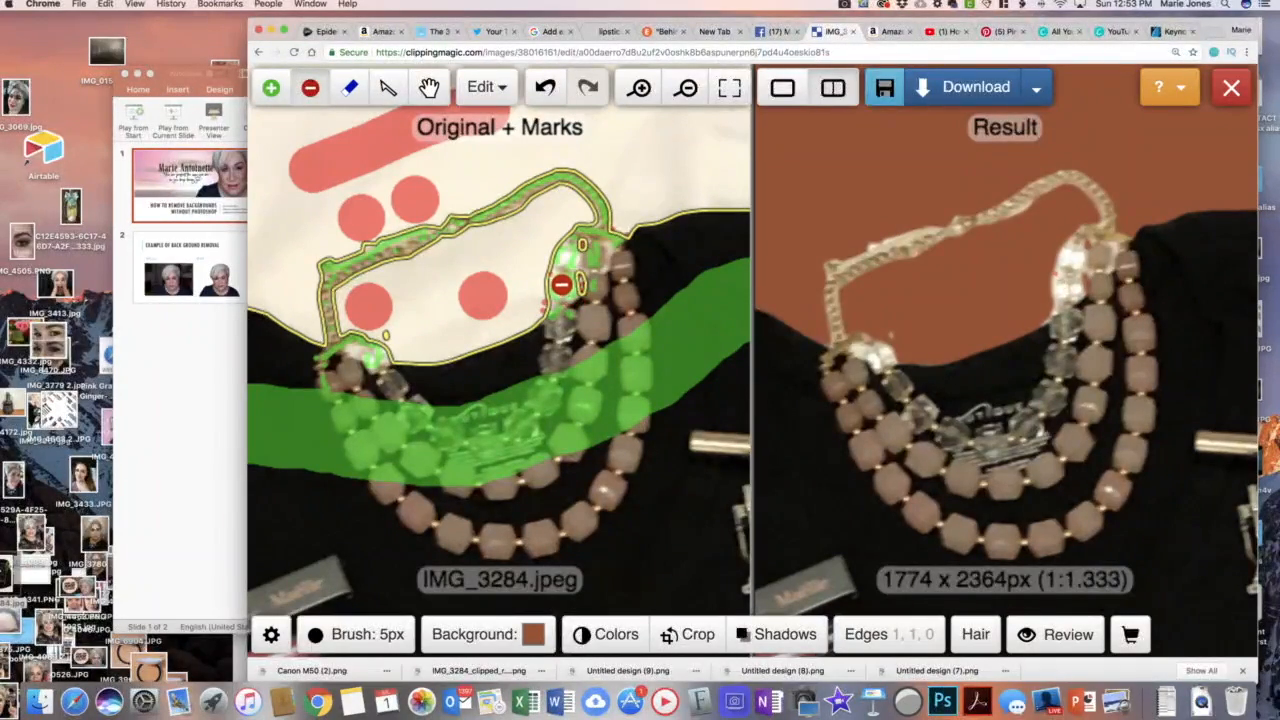
{"action": "left_click", "coordinate": [562, 285]}
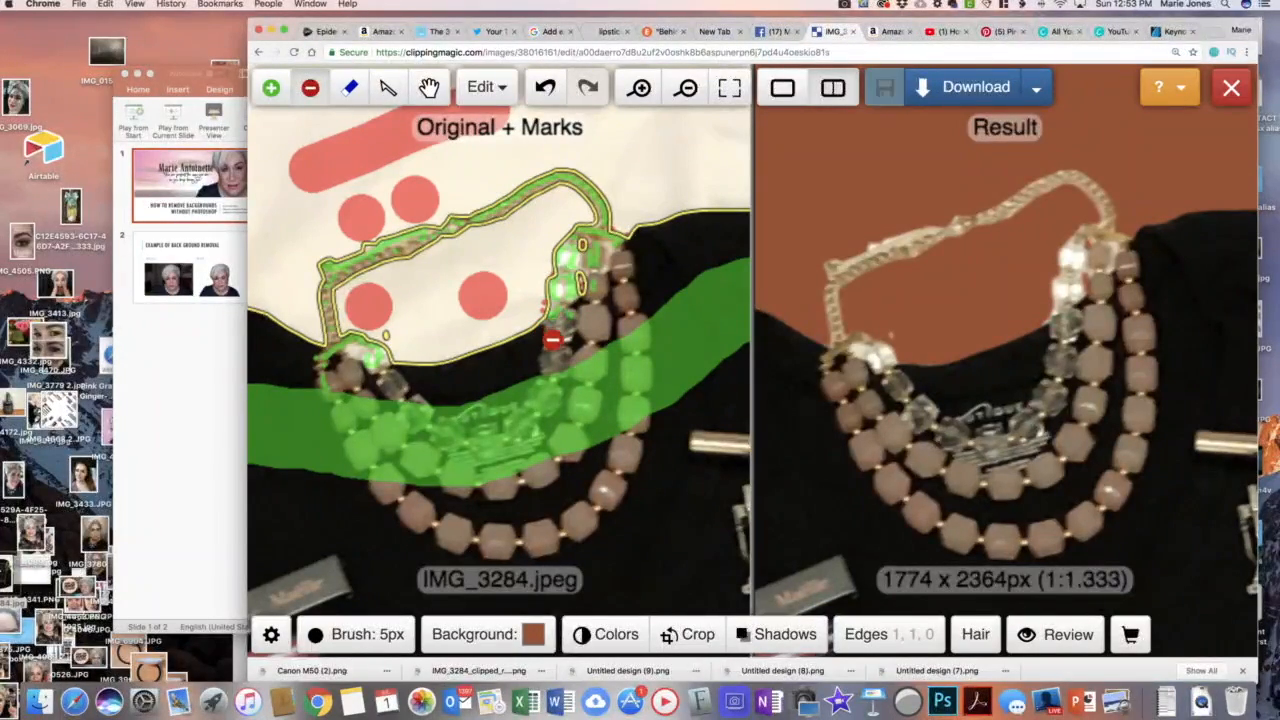
{"action": "left_click", "coordinate": [559, 324]}
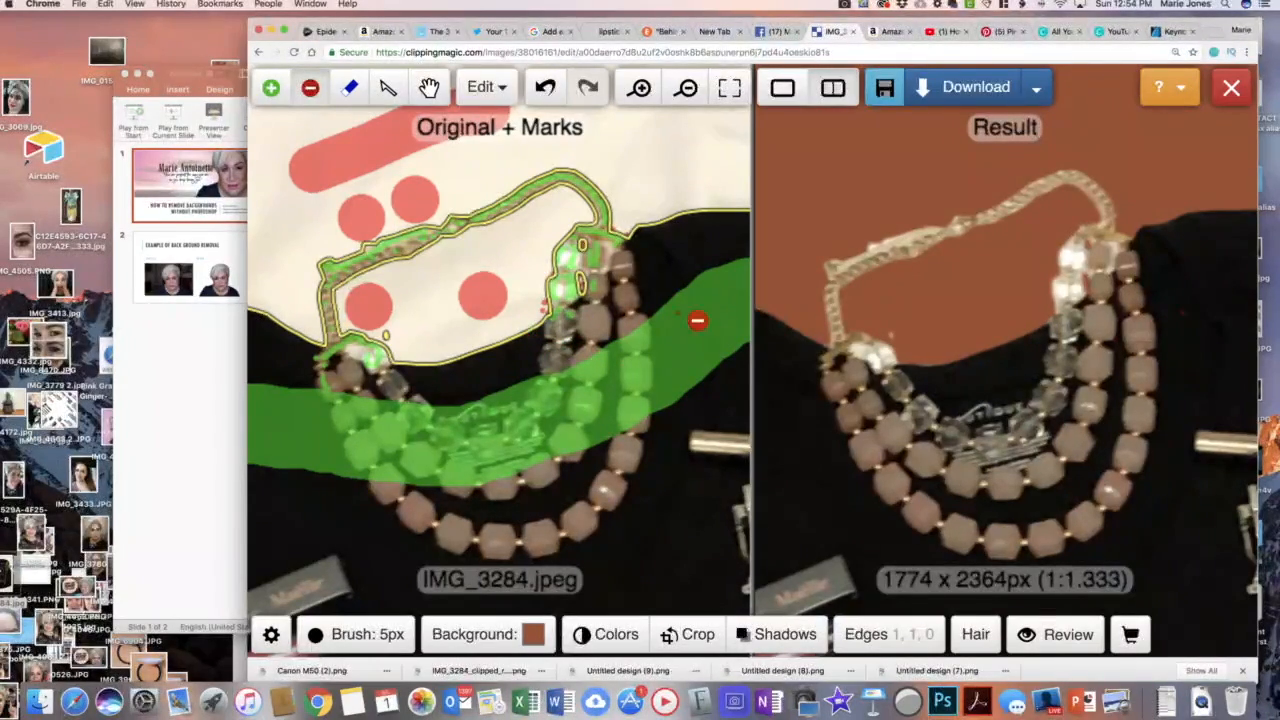
{"action": "left_click", "coordinate": [608, 247]}
Step: Add small background marks along the upper edge of the chain's left half, and erase the stray marks on the chain
{"action": "left_click", "coordinate": [404, 248]}
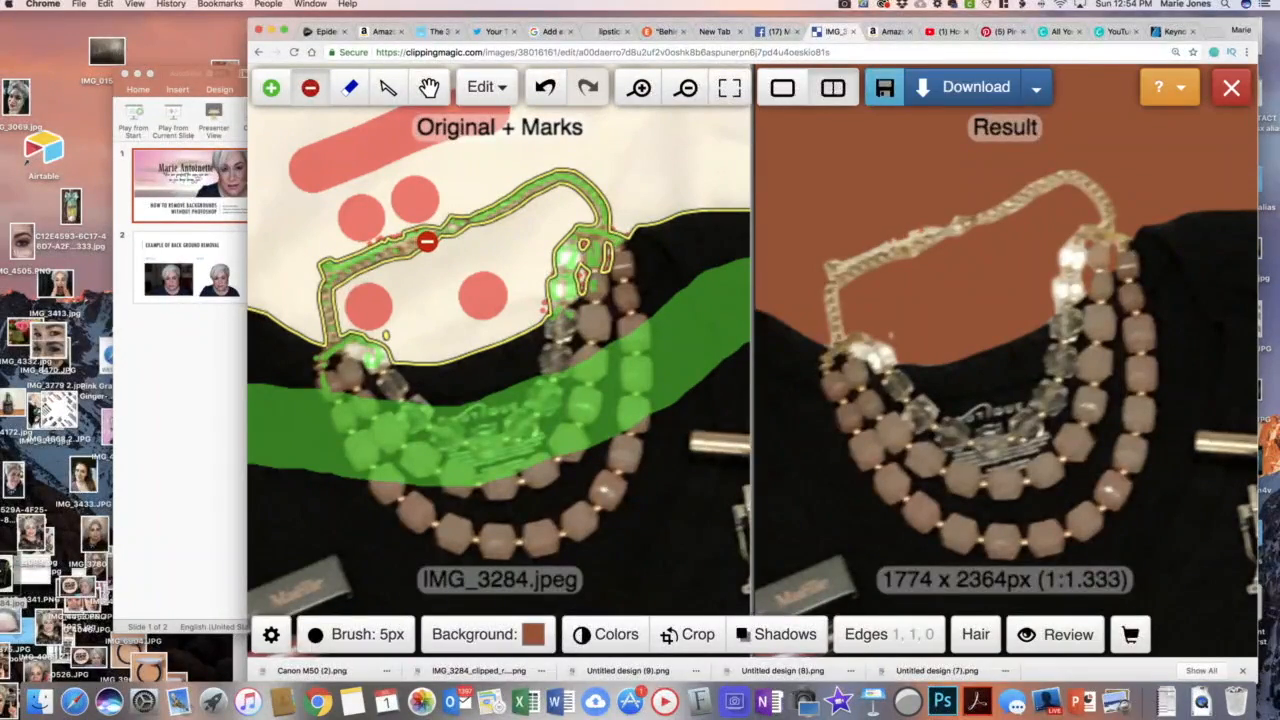
{"action": "left_click", "coordinate": [418, 238]}
{"action": "left_click", "coordinate": [411, 242]}
{"action": "left_click", "coordinate": [349, 88]}
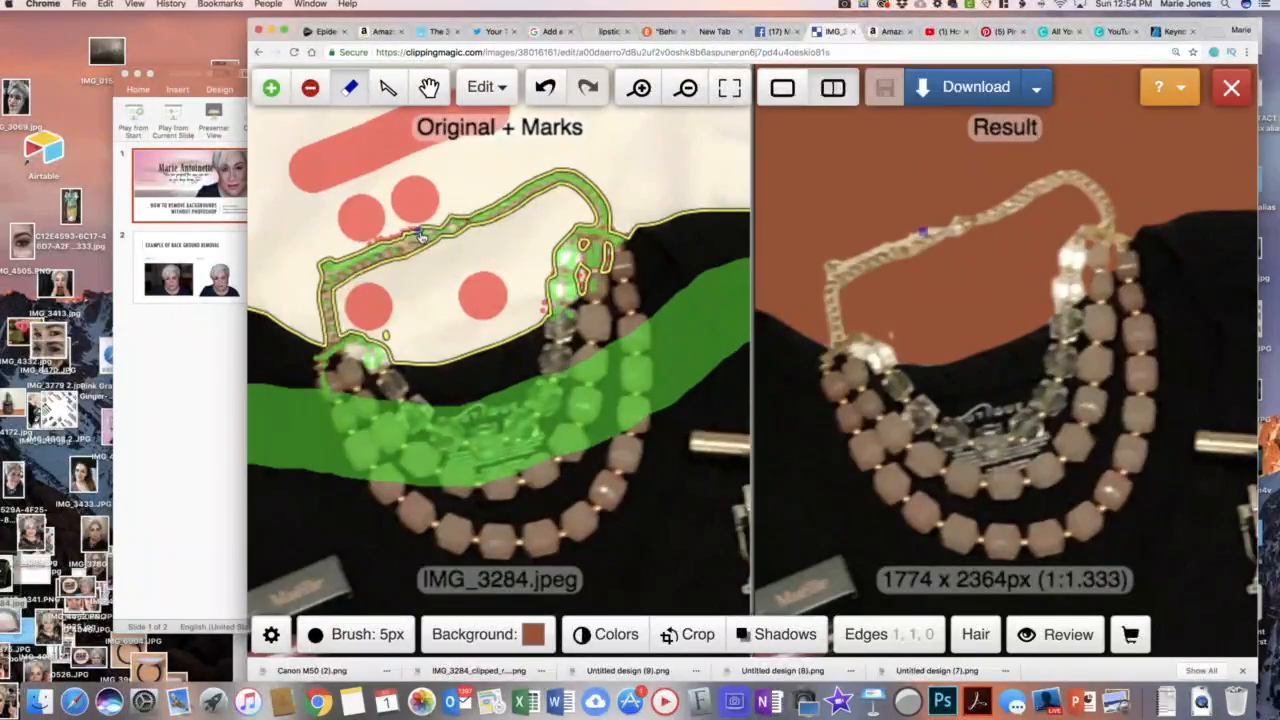
{"action": "left_click", "coordinate": [402, 239]}
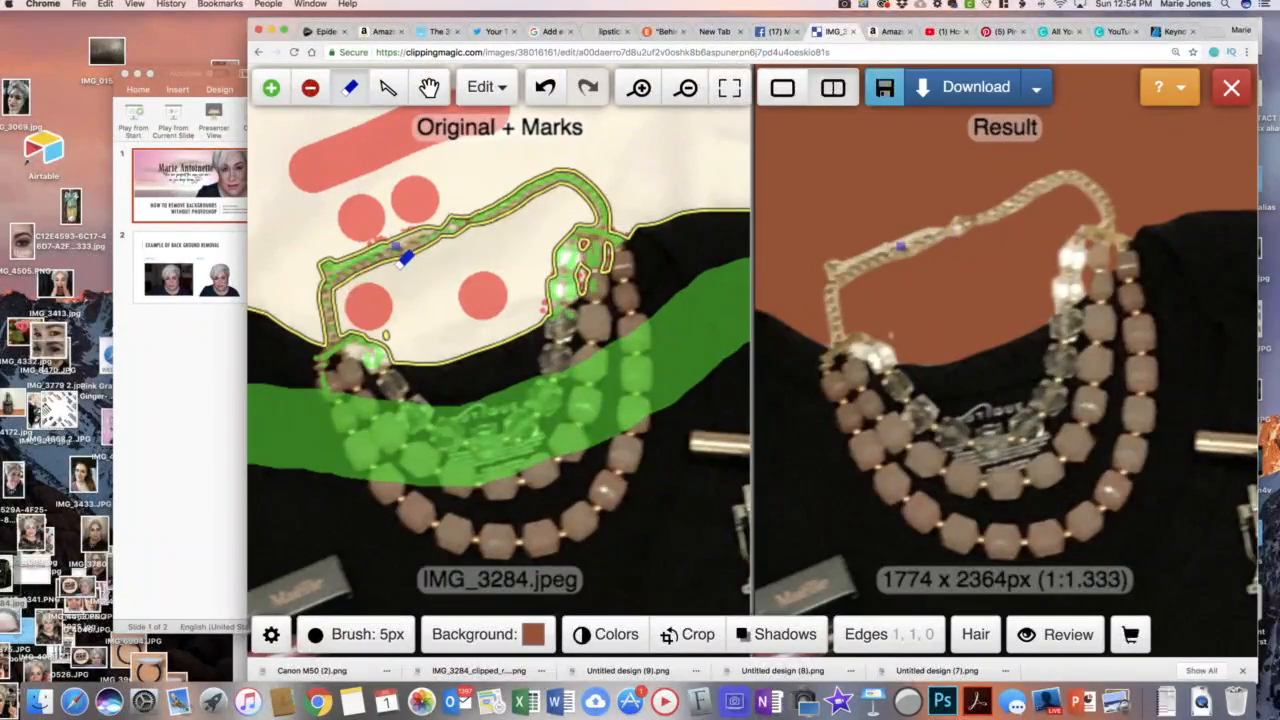
{"action": "left_click_drag", "start_coordinate": [402, 246], "coordinate": [381, 252]}
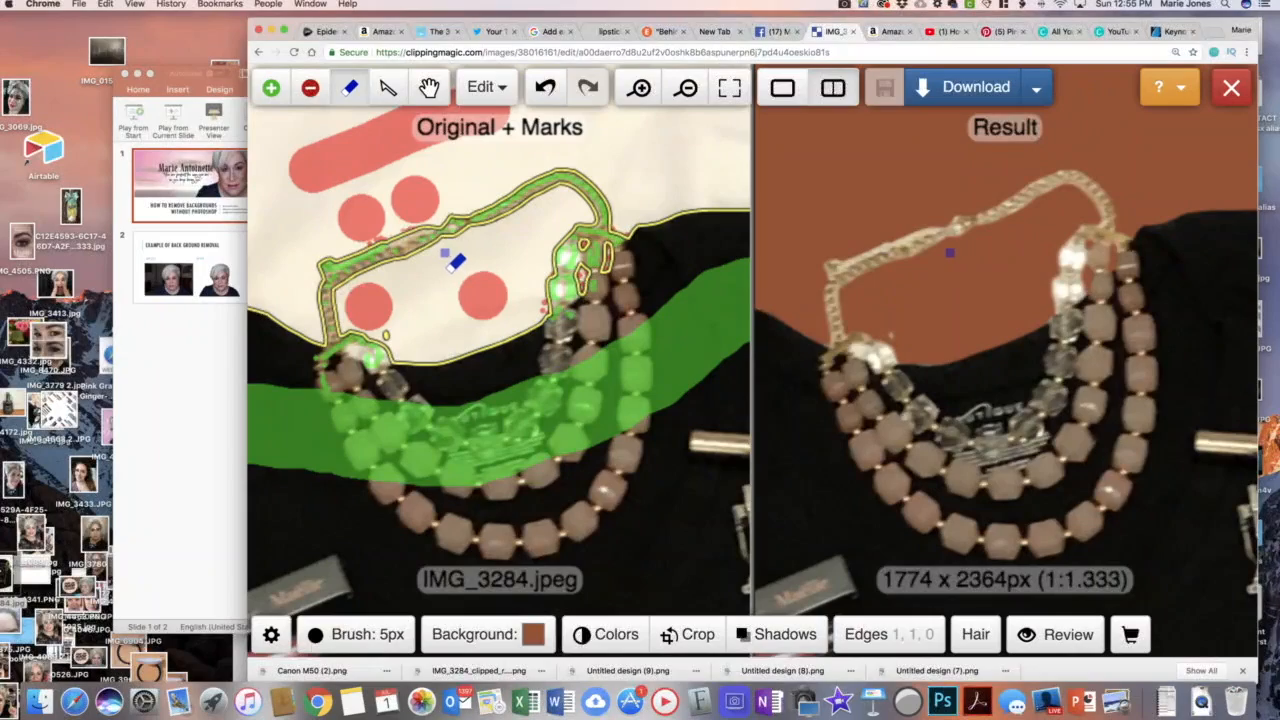
Step: Mark a thin strip just inside the shirt's left side edge, above the hem corner, as foreground
{"action": "scroll", "coordinate": [455, 335], "scroll_direction": "down", "scroll_amount": 10}
{"action": "left_click", "coordinate": [428, 88]}
{"action": "left_click_drag", "start_coordinate": [488, 470], "coordinate": [468, 337]}
{"action": "scroll", "coordinate": [468, 337], "scroll_direction": "up", "scroll_amount": 10}
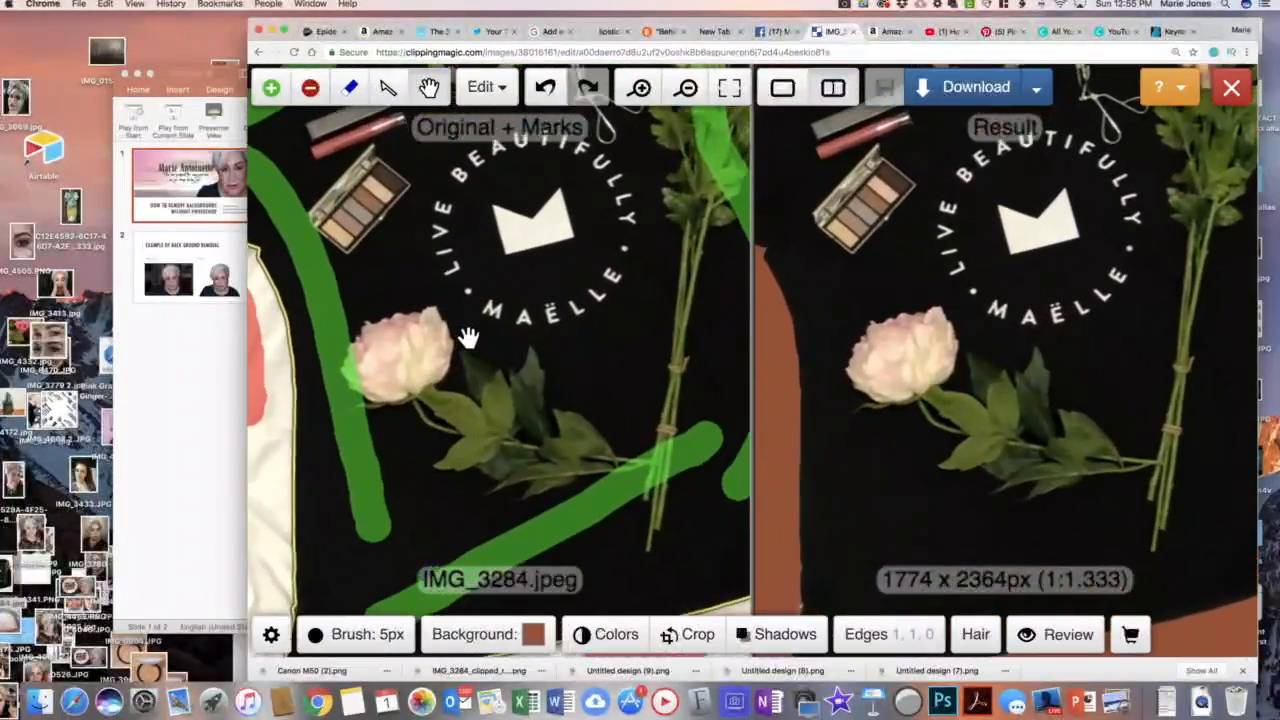
{"action": "left_click_drag", "start_coordinate": [824, 503], "coordinate": [884, 355]}
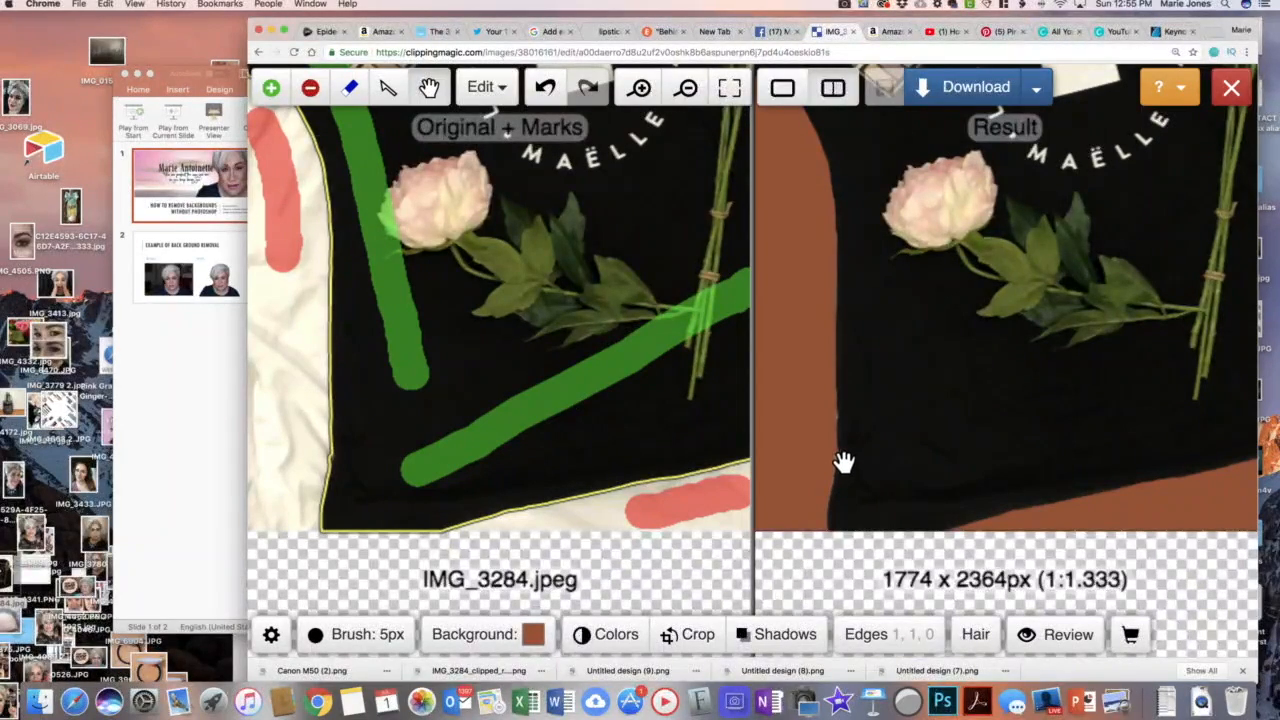
{"action": "left_click", "coordinate": [270, 87]}
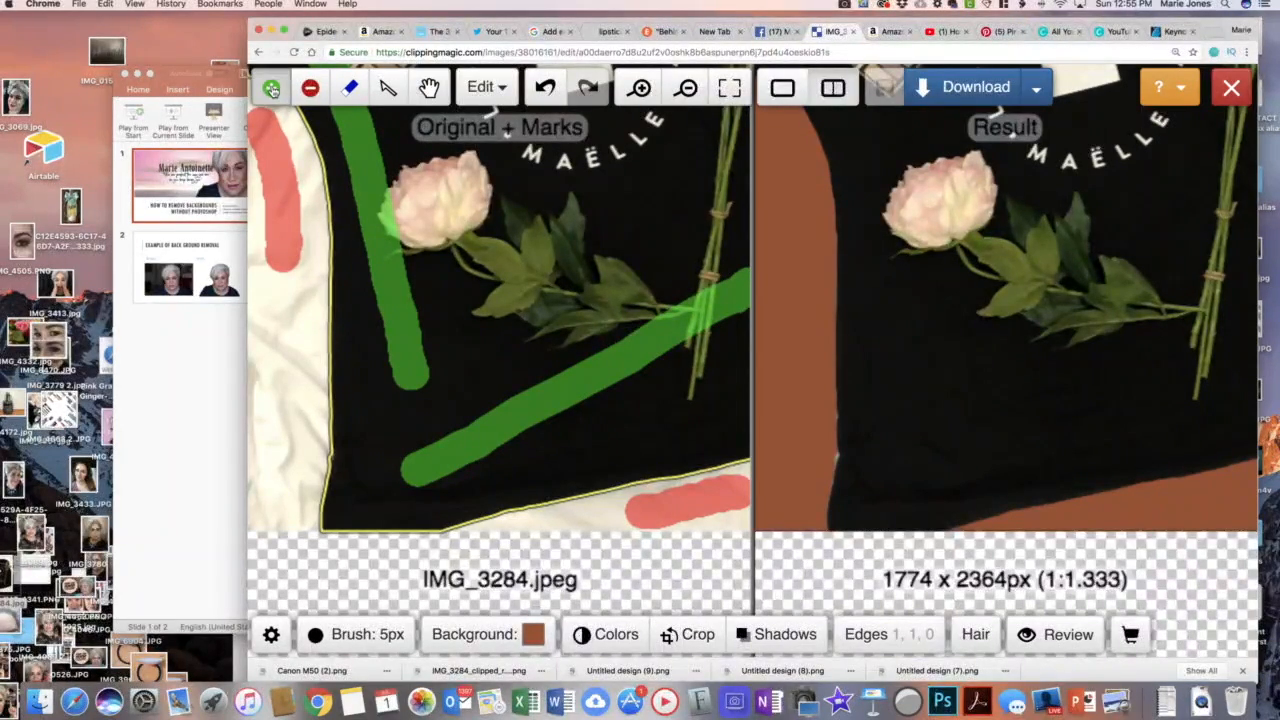
{"action": "left_click", "coordinate": [347, 445]}
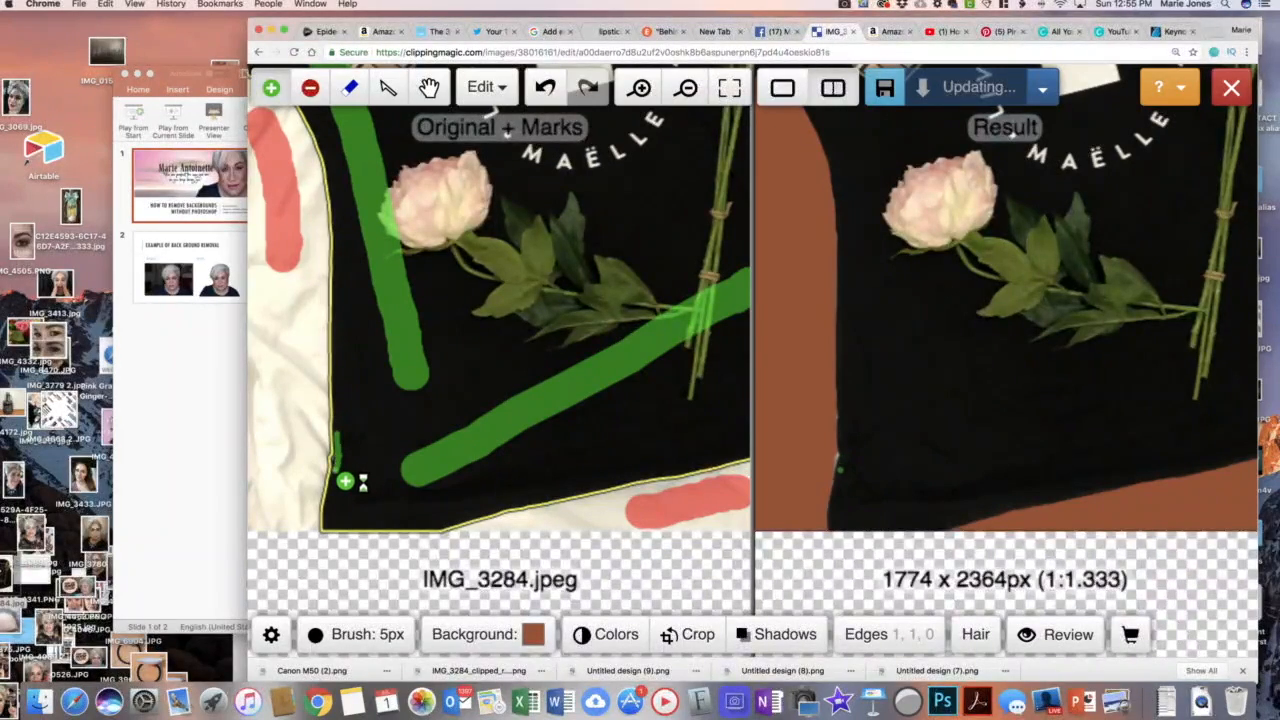
{"action": "left_click_drag", "start_coordinate": [336, 478], "coordinate": [330, 487]}
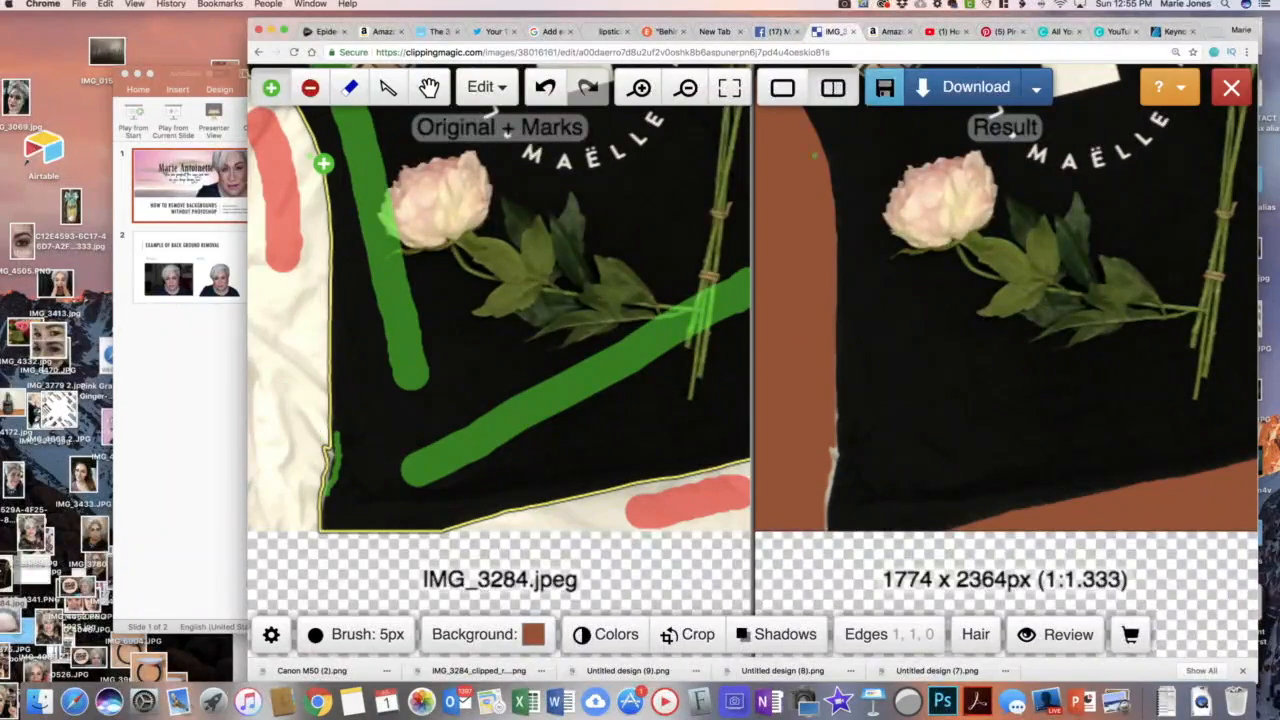
Step: Erase the lower end of the small foreground mark and add a small background mark on the shirt's edge beside it
{"action": "left_click", "coordinate": [349, 87]}
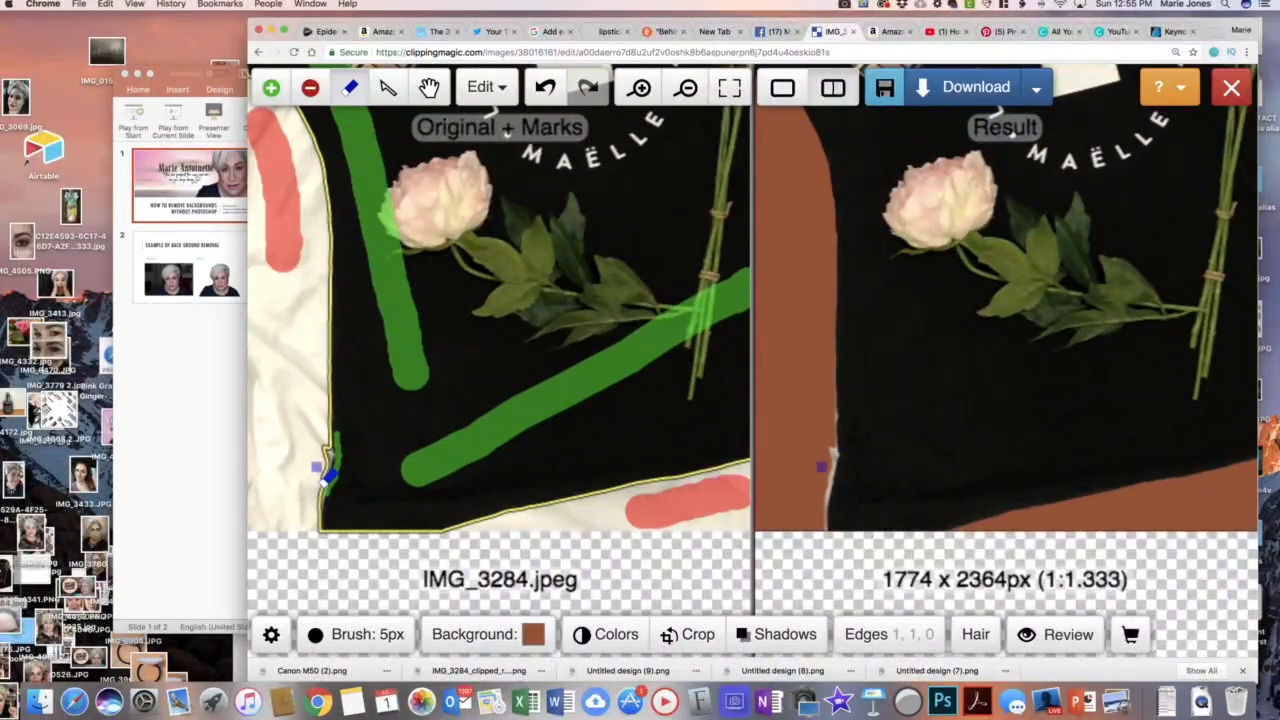
{"action": "left_click_drag", "start_coordinate": [330, 486], "coordinate": [349, 490]}
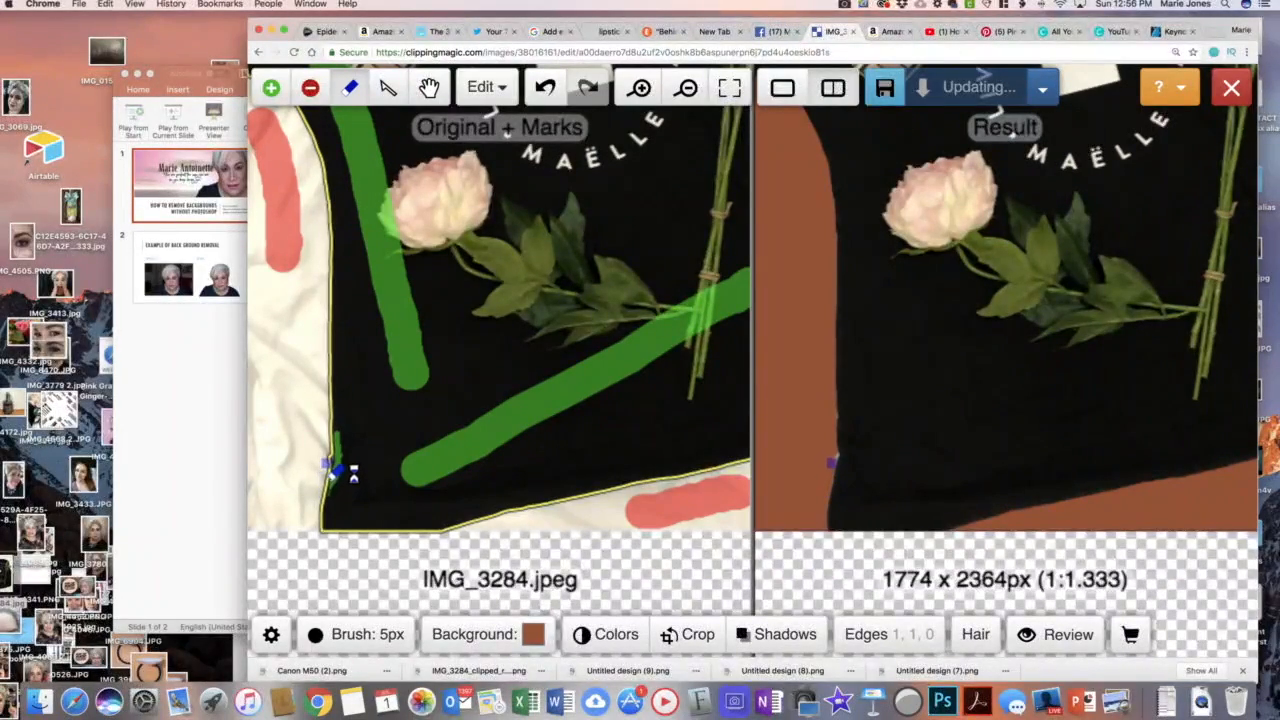
{"action": "left_click", "coordinate": [311, 89]}
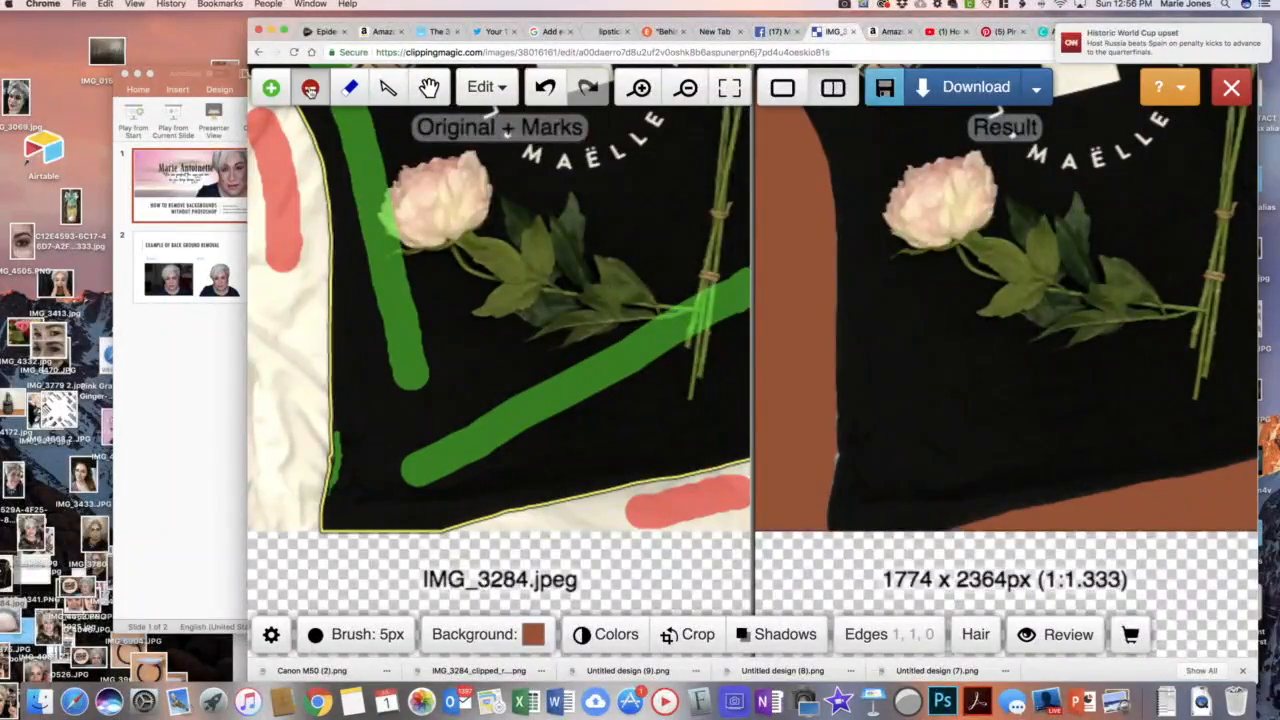
{"action": "left_click", "coordinate": [342, 470]}
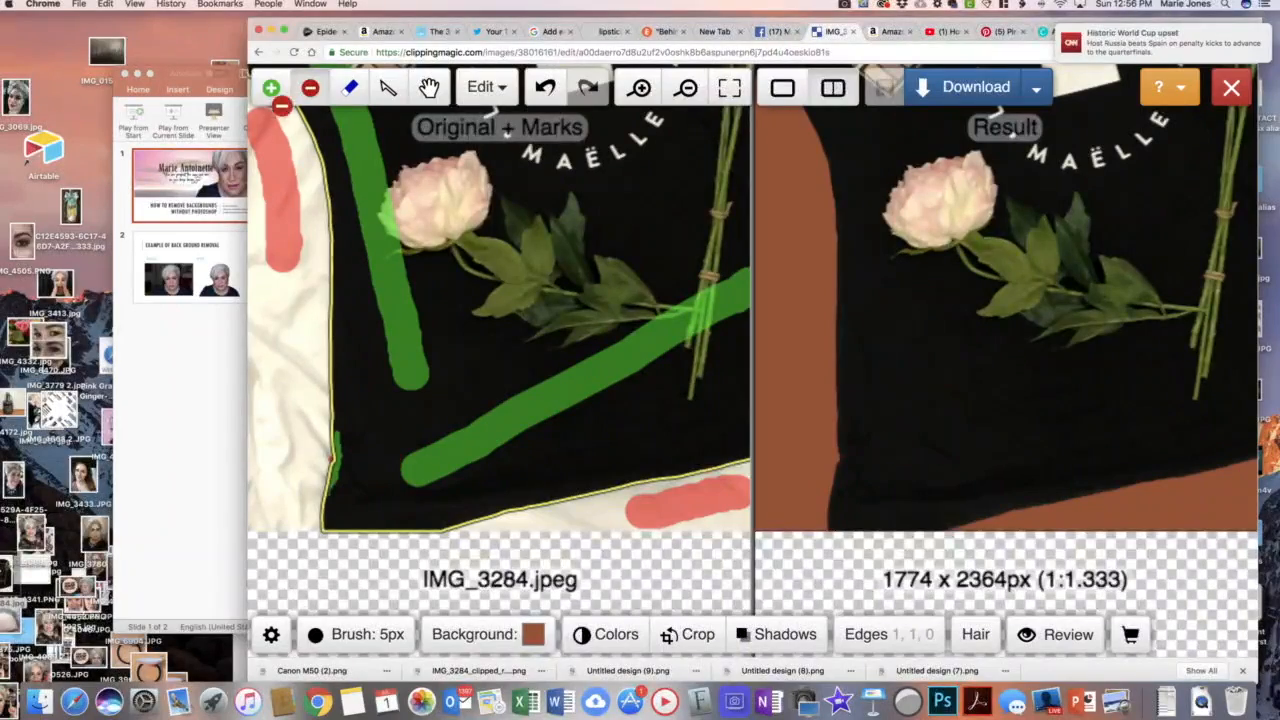
{"action": "mouse_move", "coordinate": [349, 92]}
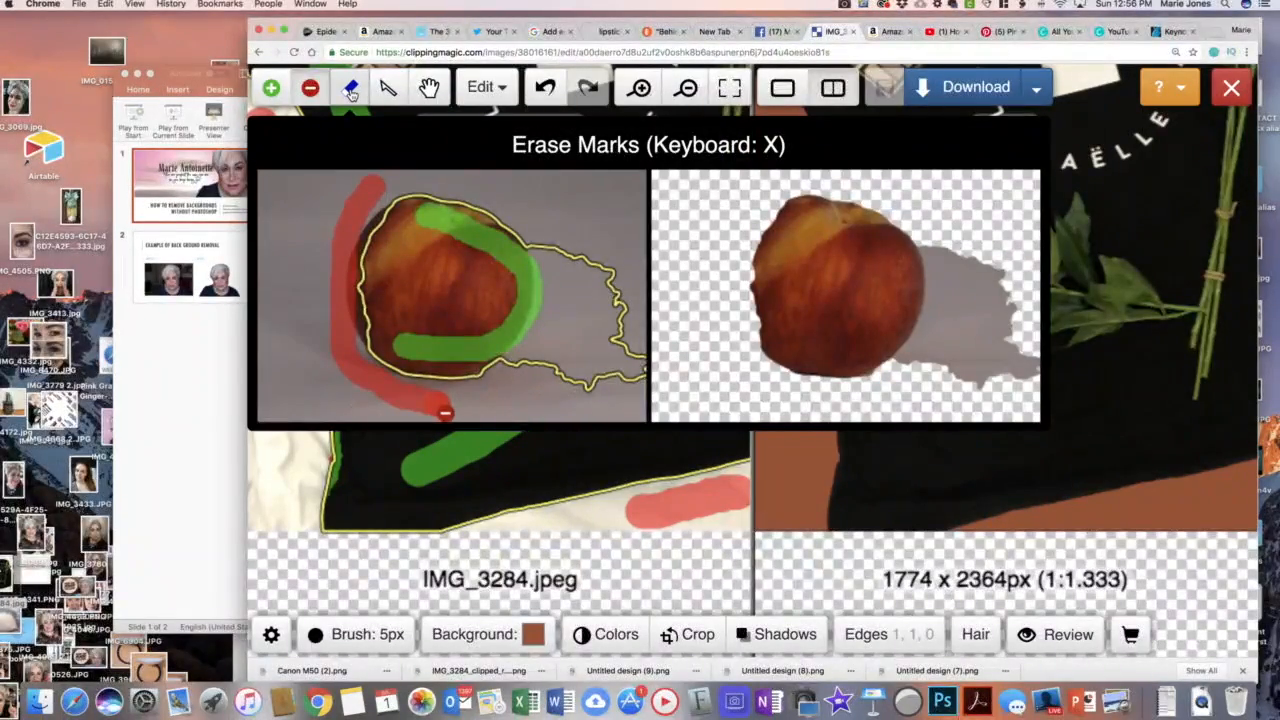
Step: Set the result's background to transparent and download the finished shirt and necklace cutout
{"action": "scroll", "coordinate": [484, 251], "scroll_direction": "down", "scroll_amount": 4}
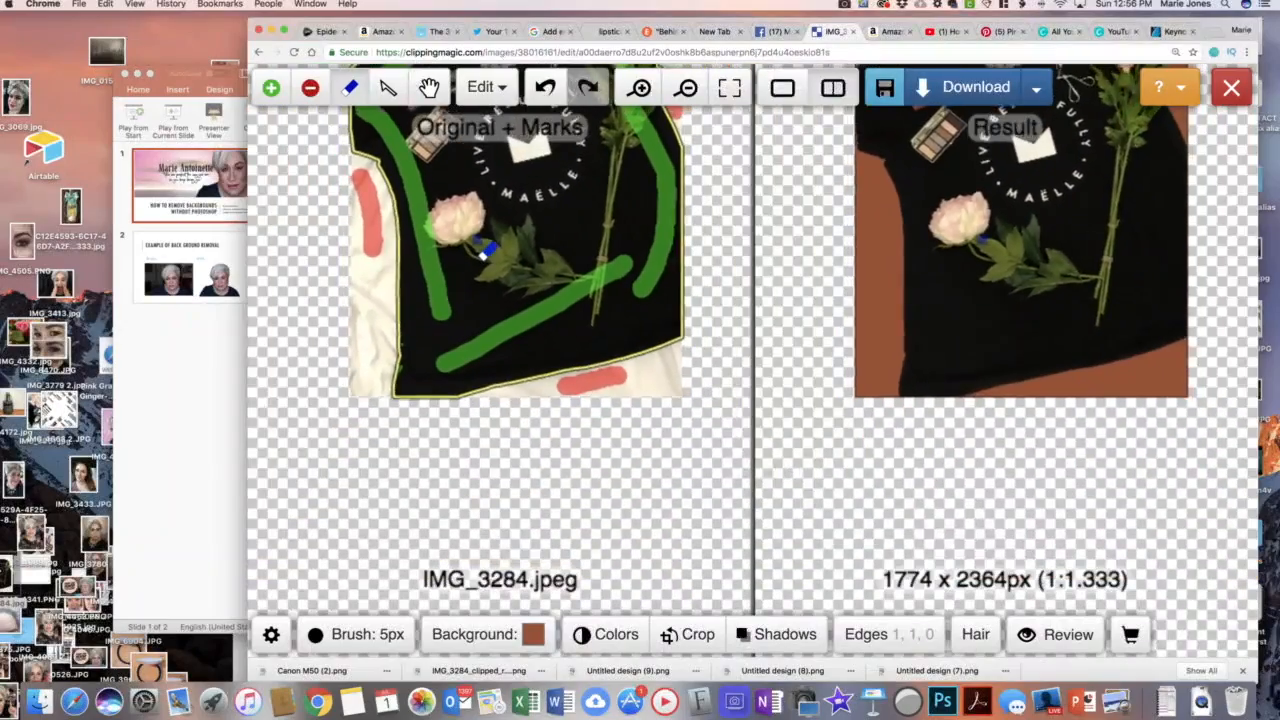
{"action": "scroll", "coordinate": [484, 249], "scroll_direction": "down", "scroll_amount": 2}
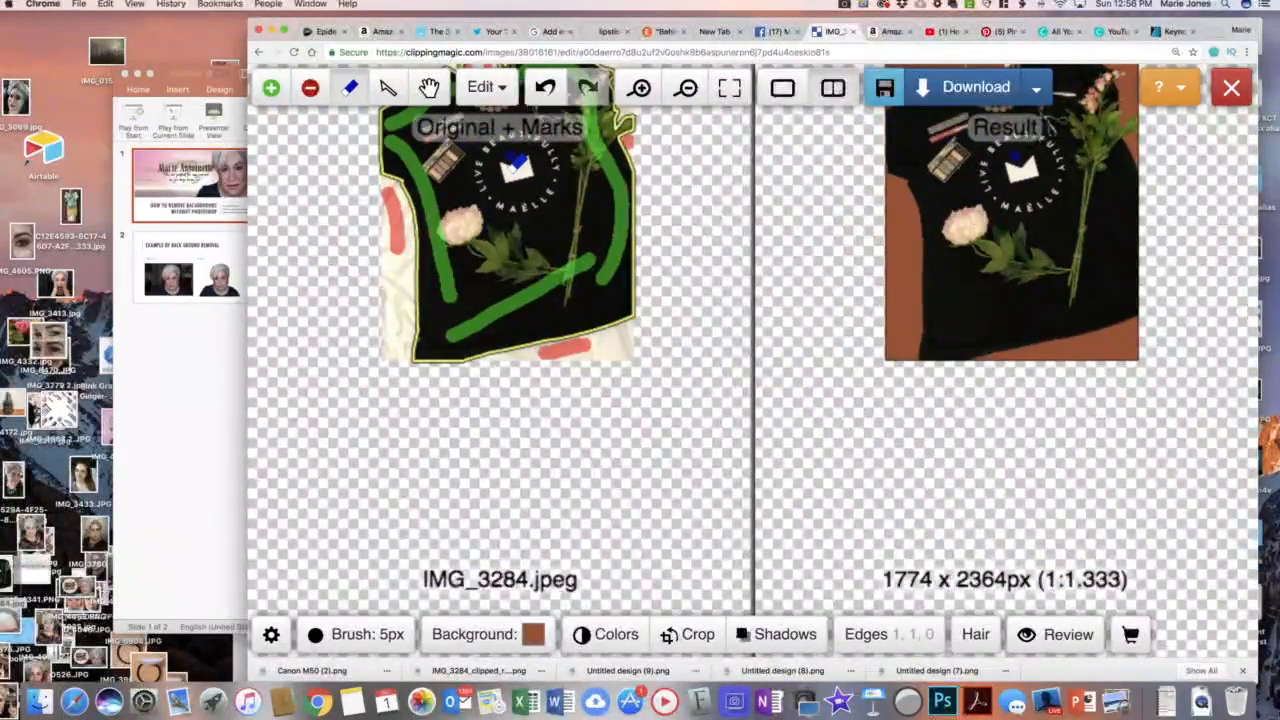
{"action": "left_click", "coordinate": [430, 90]}
{"action": "mouse_move", "coordinate": [535, 223]}
{"action": "left_mouse_down"}
{"action": "mouse_move", "coordinate": [520, 397]}
{"action": "mouse_move", "coordinate": [522, 375]}
{"action": "left_mouse_up"}
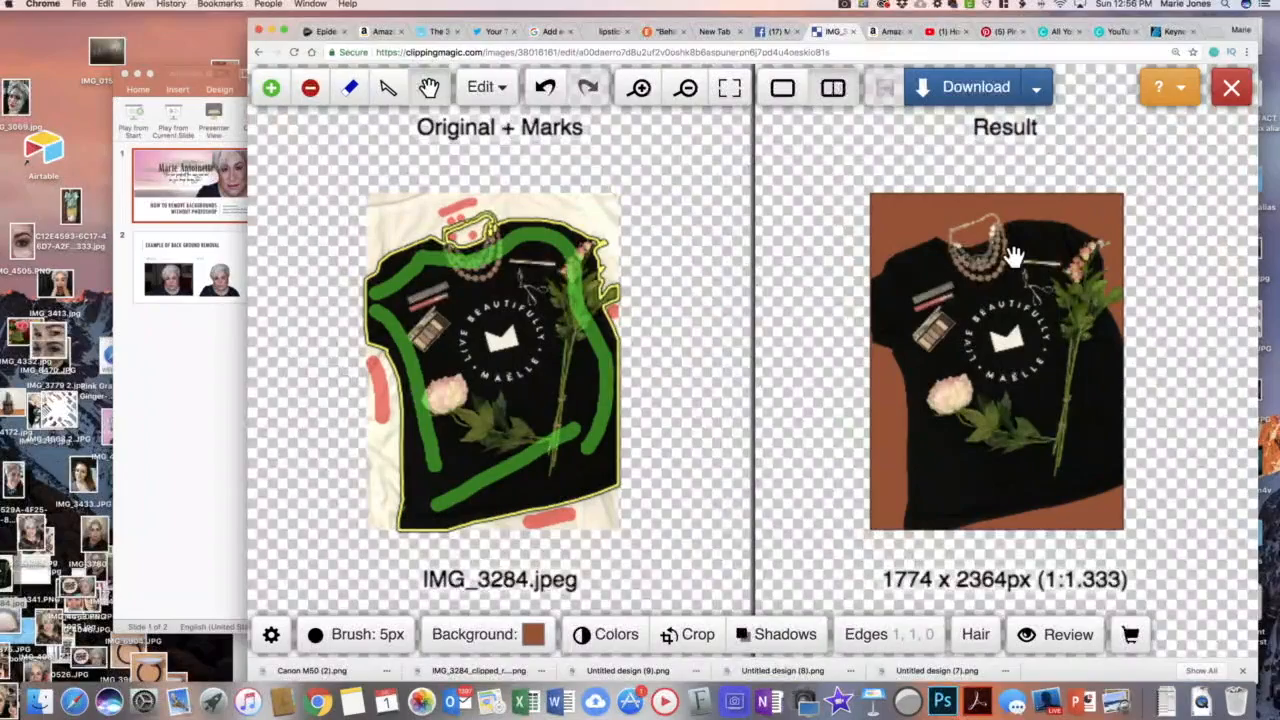
{"action": "left_click", "coordinate": [533, 636]}
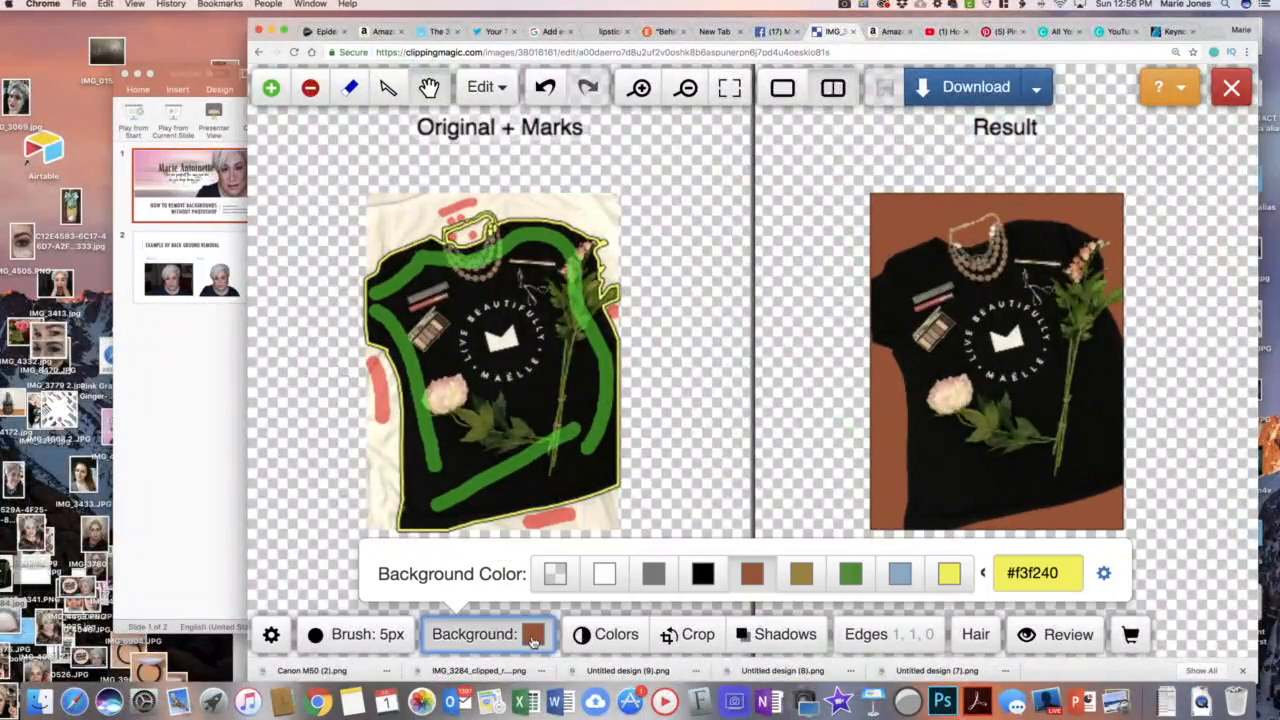
{"action": "left_click", "coordinate": [555, 573]}
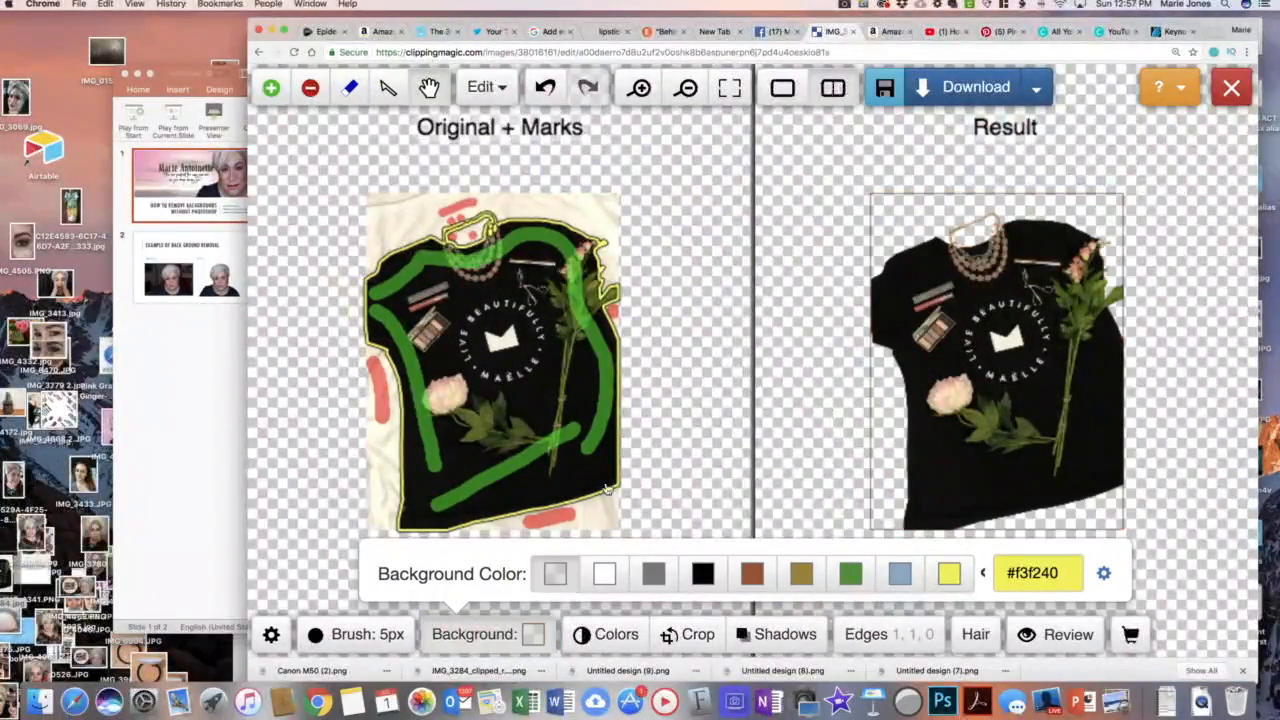
{"action": "left_click", "coordinate": [968, 88]}
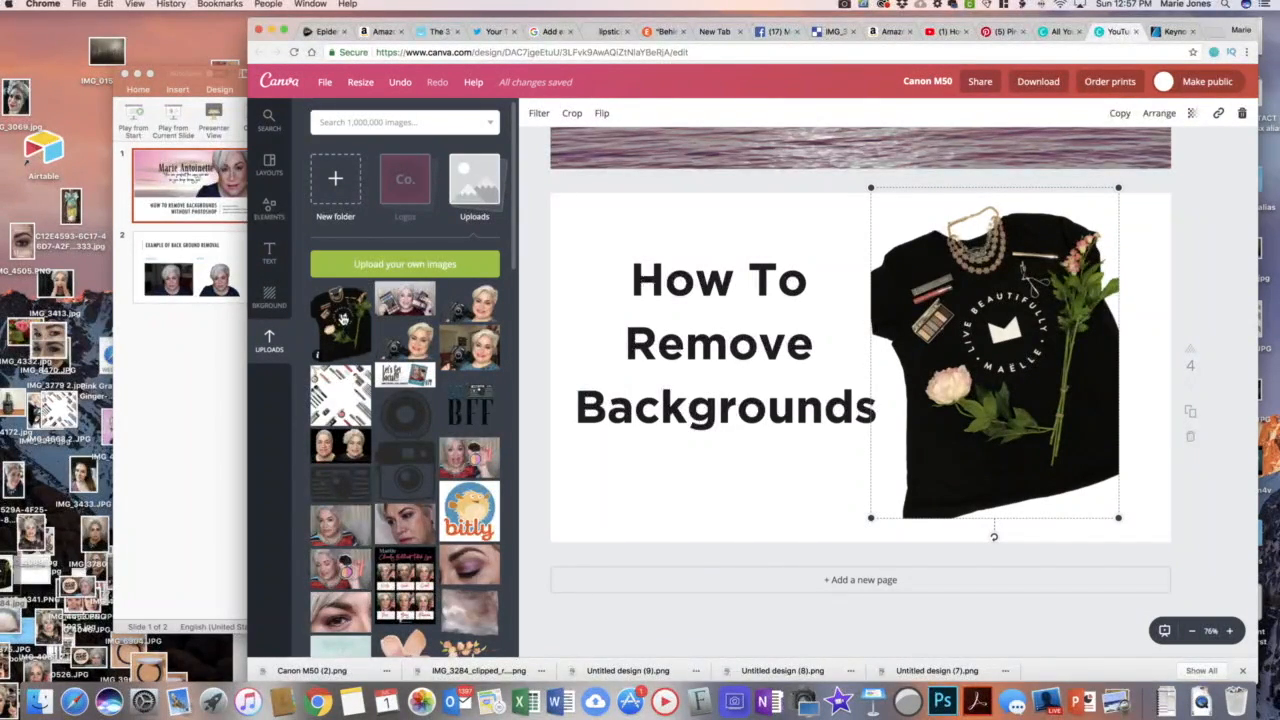
Step: Switch to Canva and place the uploaded shirt cutout beside the "How To Remove Backgrounds" text on page 4
{"action": "left_click_drag", "start_coordinate": [342, 318], "coordinate": [495, 316]}
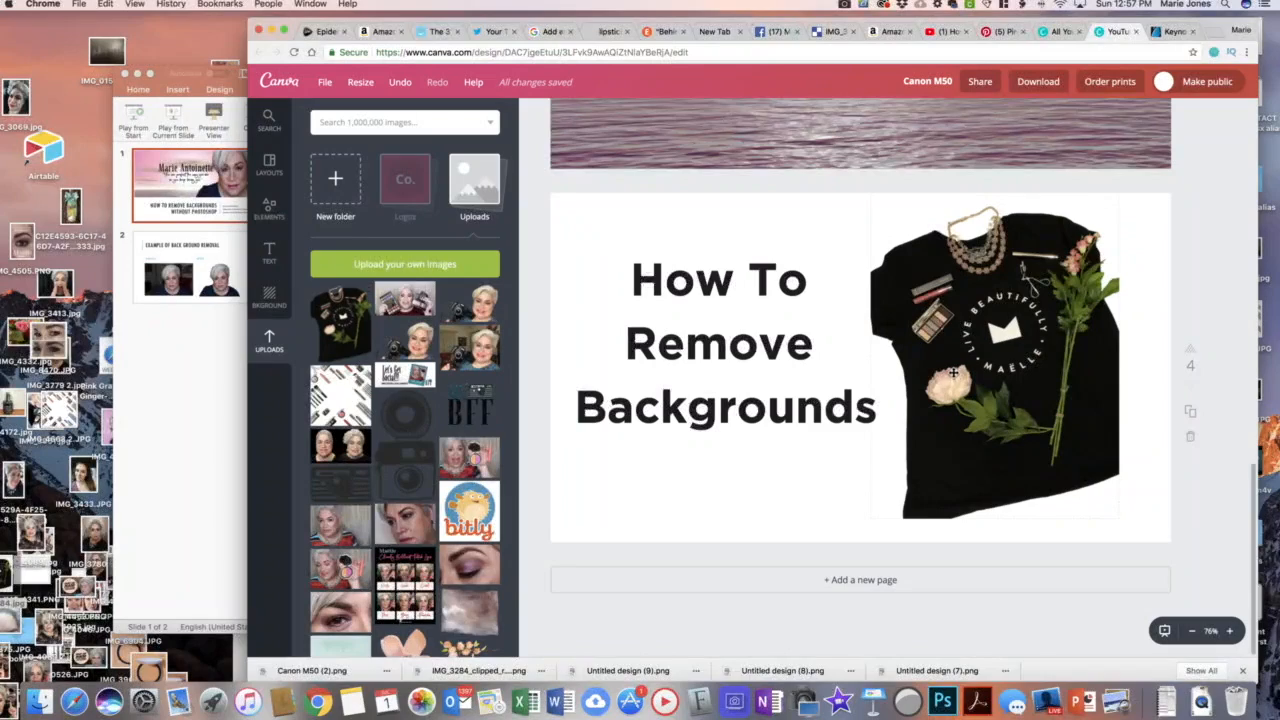